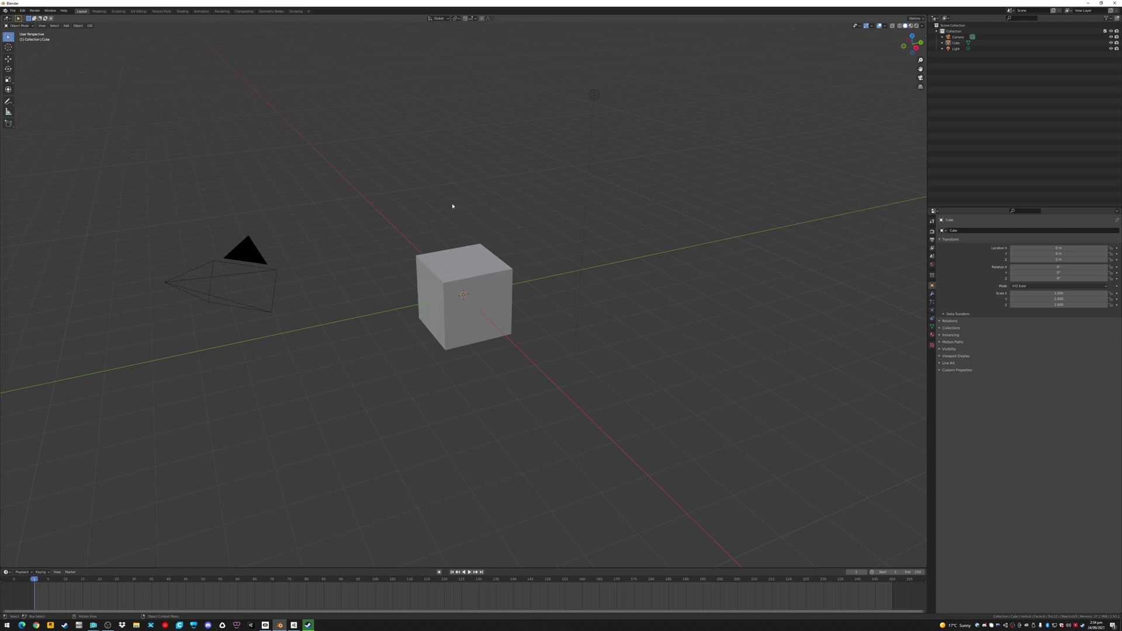
- Delete all default objects from the scene
{"action": "key", "text": "a"}
{"action": "key", "text": "Delete"}
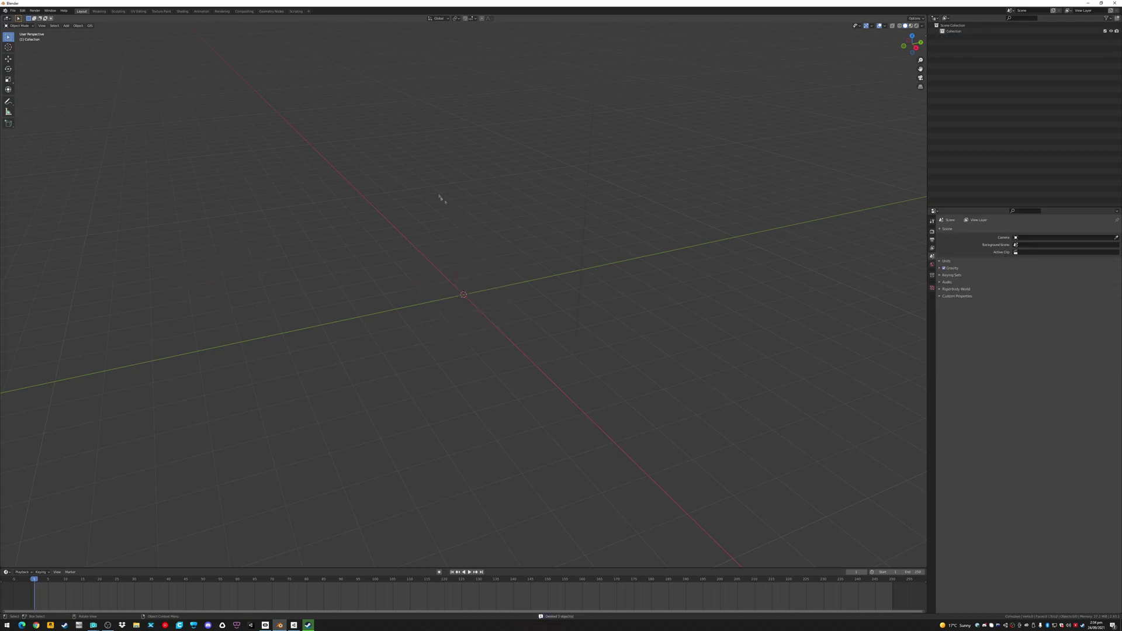
- Import the exported glTF (.glb) scene from the glb subfolder of the Tilt Brush exports, keeping the default import options
{"action": "left_click", "coordinate": [12, 10]}
{"action": "mouse_move", "coordinate": [27, 90]}
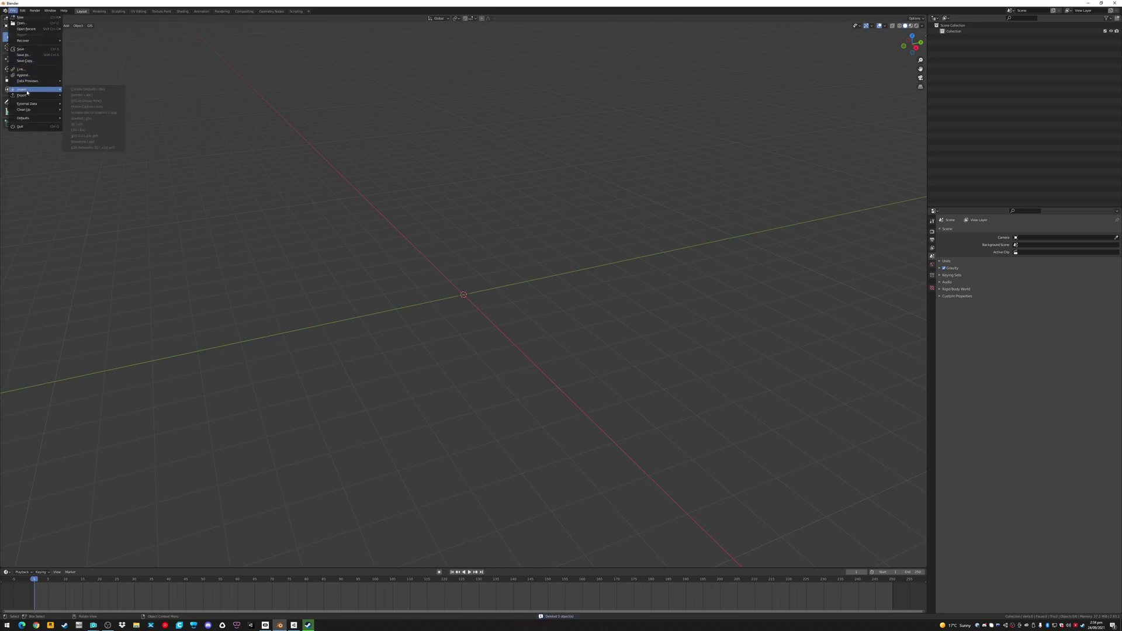
{"action": "left_click", "coordinate": [84, 136]}
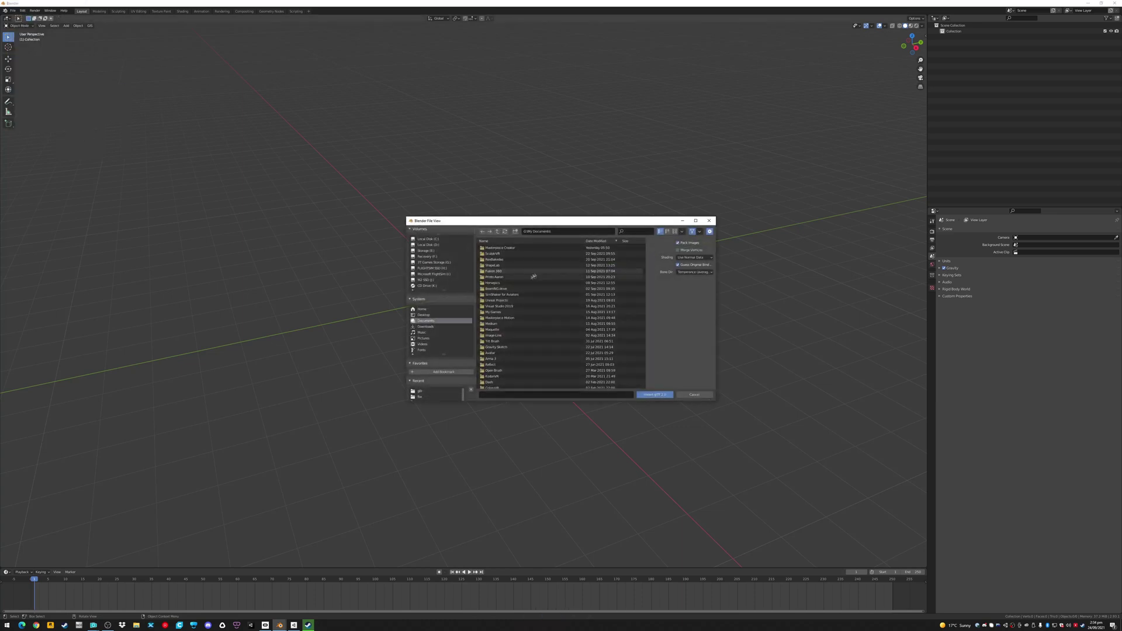
{"action": "double_click", "coordinate": [497, 341]}
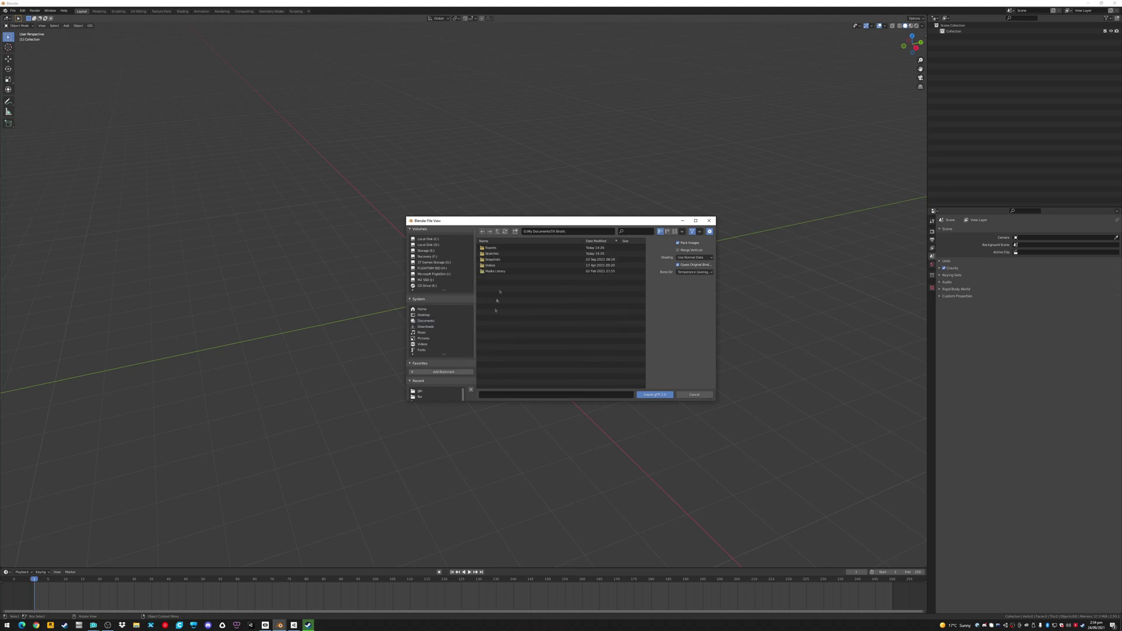
{"action": "double_click", "coordinate": [497, 248]}
{"action": "double_click", "coordinate": [496, 249]}
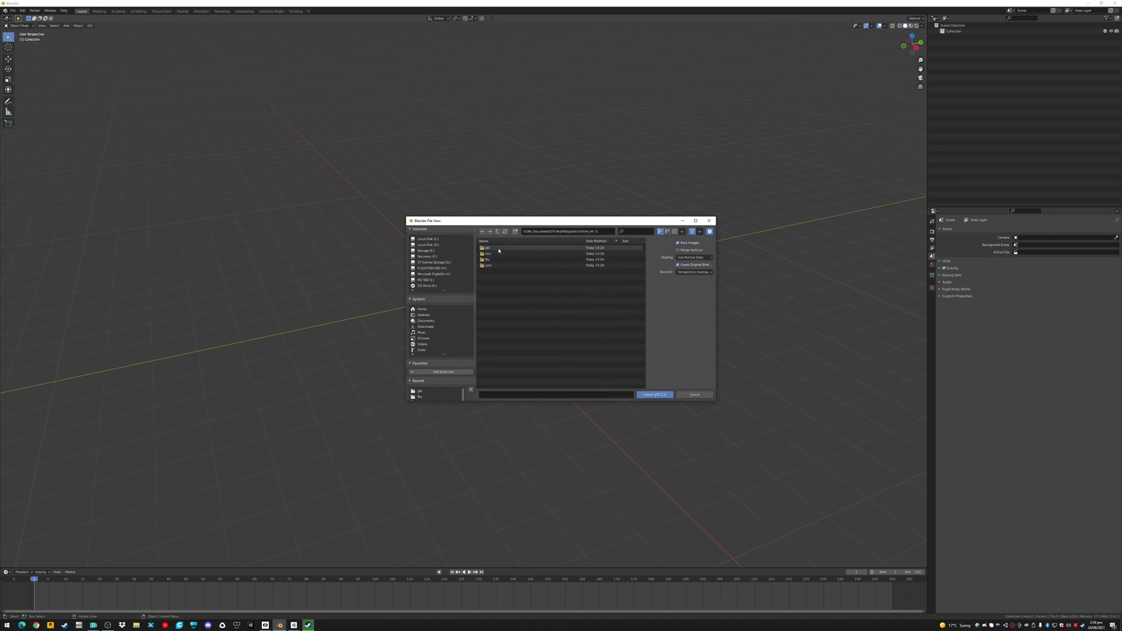
{"action": "double_click", "coordinate": [493, 248]}
{"action": "left_click", "coordinate": [492, 248]}
{"action": "left_click", "coordinate": [654, 395]}
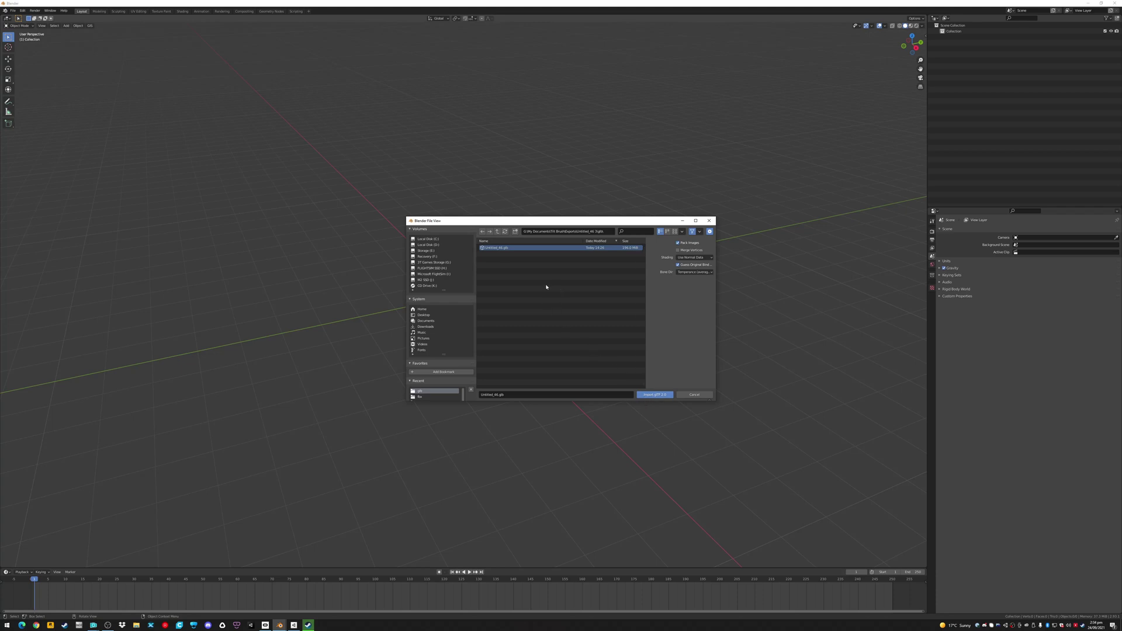
{"action": "left_click", "coordinate": [654, 395]}
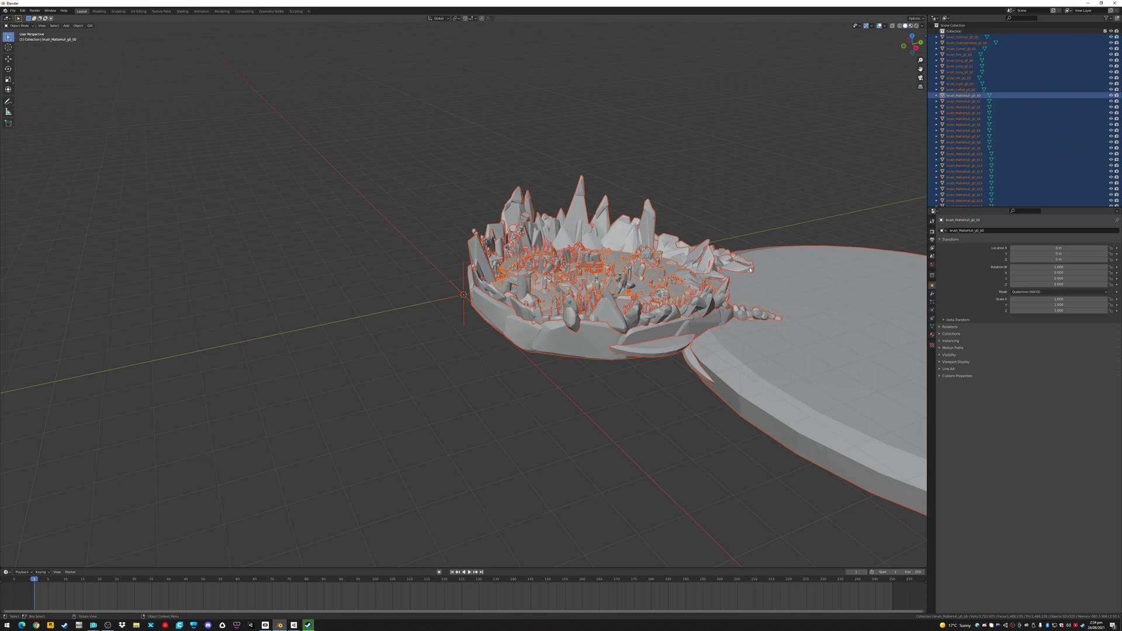
- Delete the two node_SceneLight empties that came in with the imported scene
{"action": "left_click", "coordinate": [915, 48]}
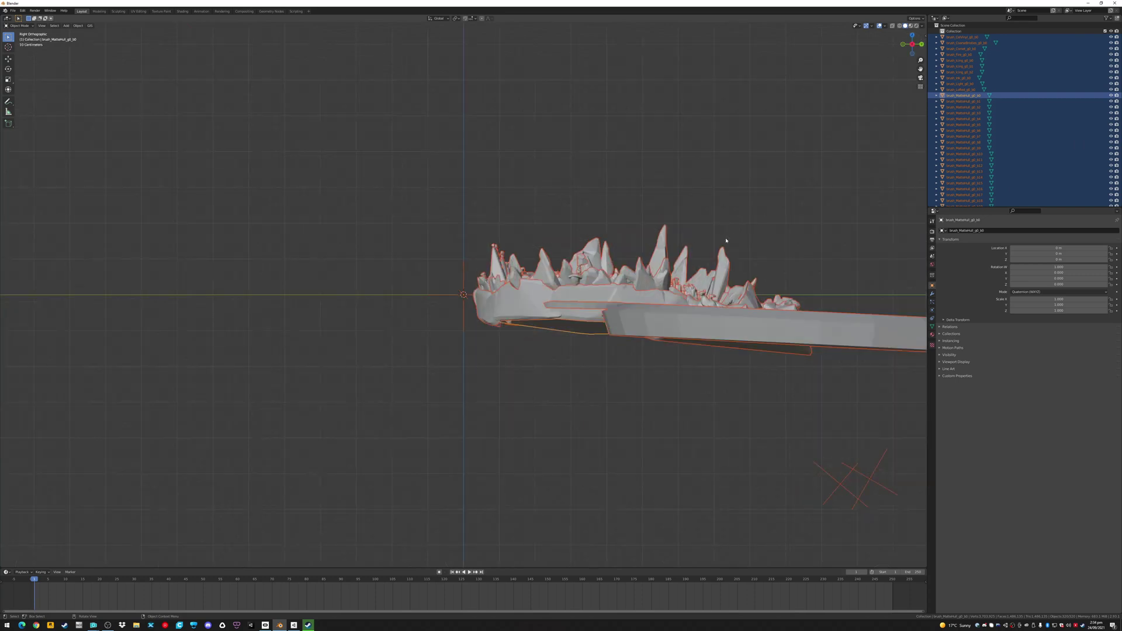
{"action": "middle_click_drag", "start_coordinate": [728, 244], "coordinate": [484, 213], "text": "shift"}
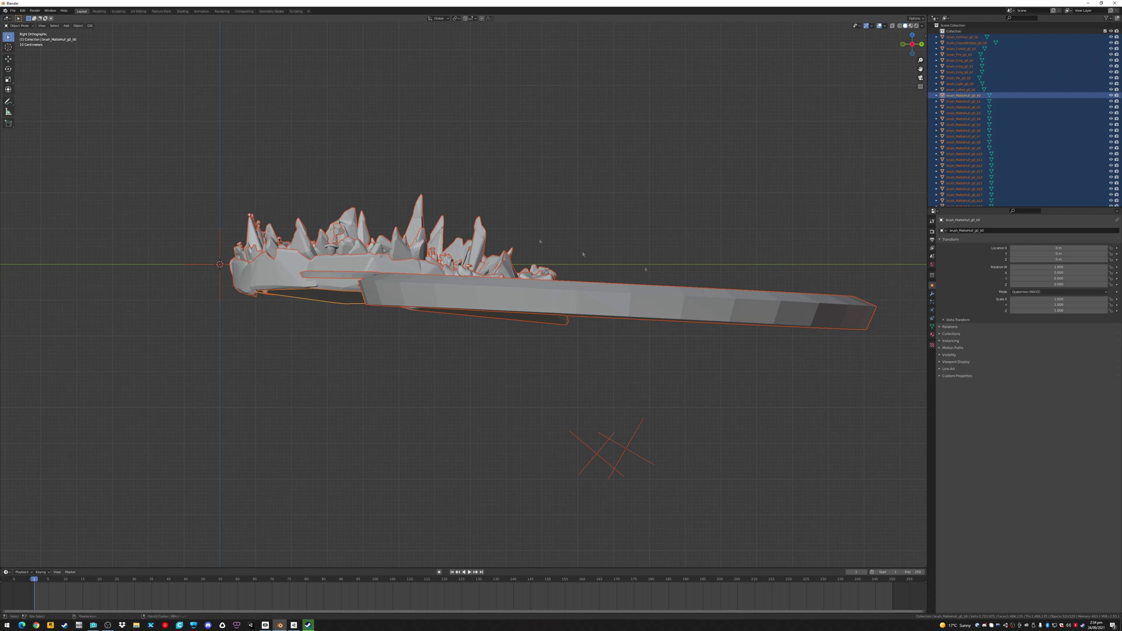
{"action": "scroll", "coordinate": [977, 165], "scroll_direction": "down", "scroll_amount": 15}
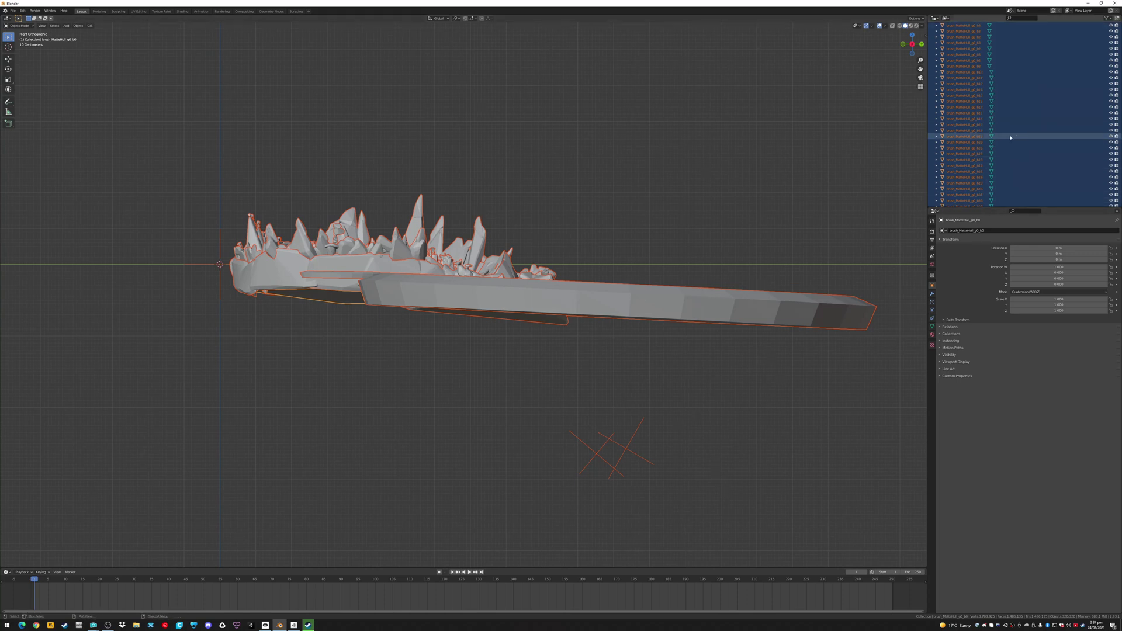
{"action": "scroll", "coordinate": [978, 170], "scroll_direction": "down", "scroll_amount": 10}
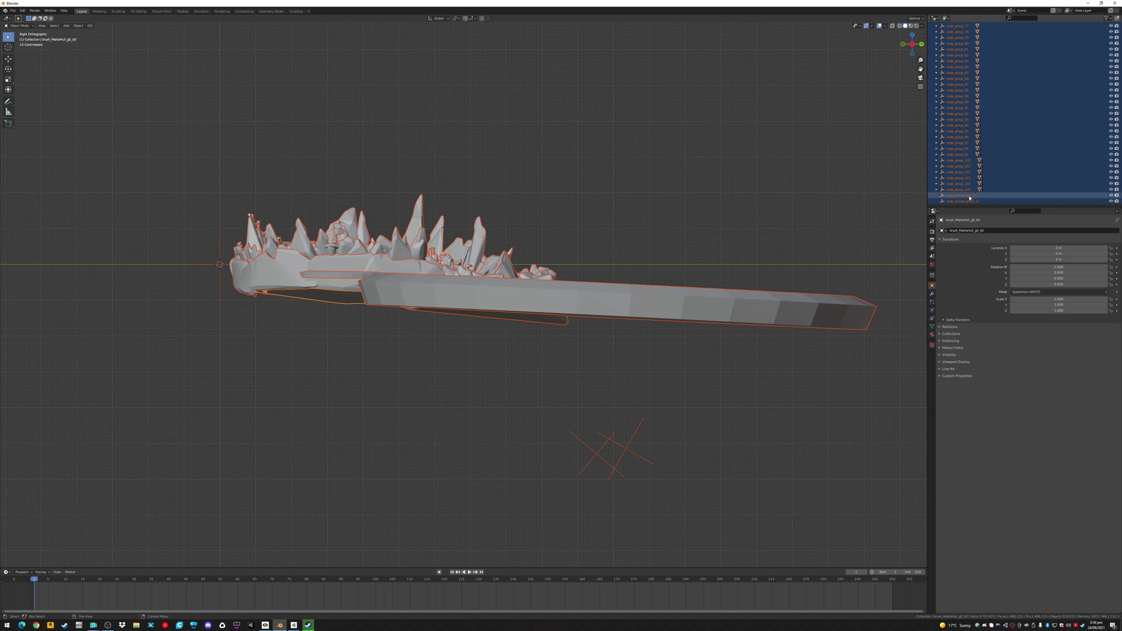
{"action": "left_click", "coordinate": [970, 196]}
{"action": "key", "text": "Delete"}
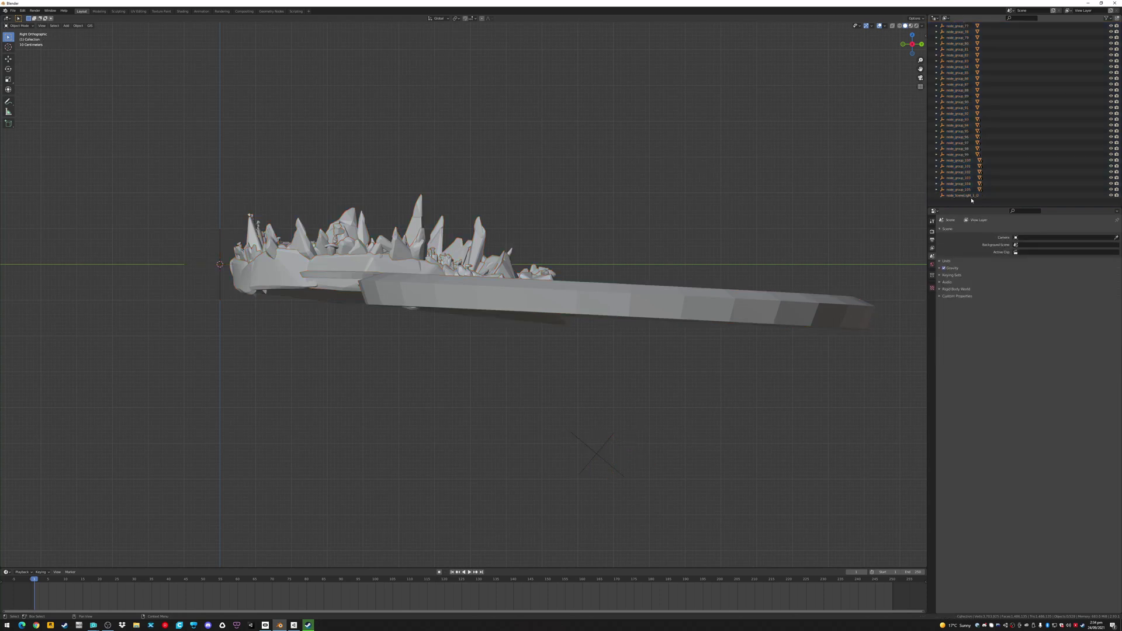
{"action": "left_click", "coordinate": [963, 201]}
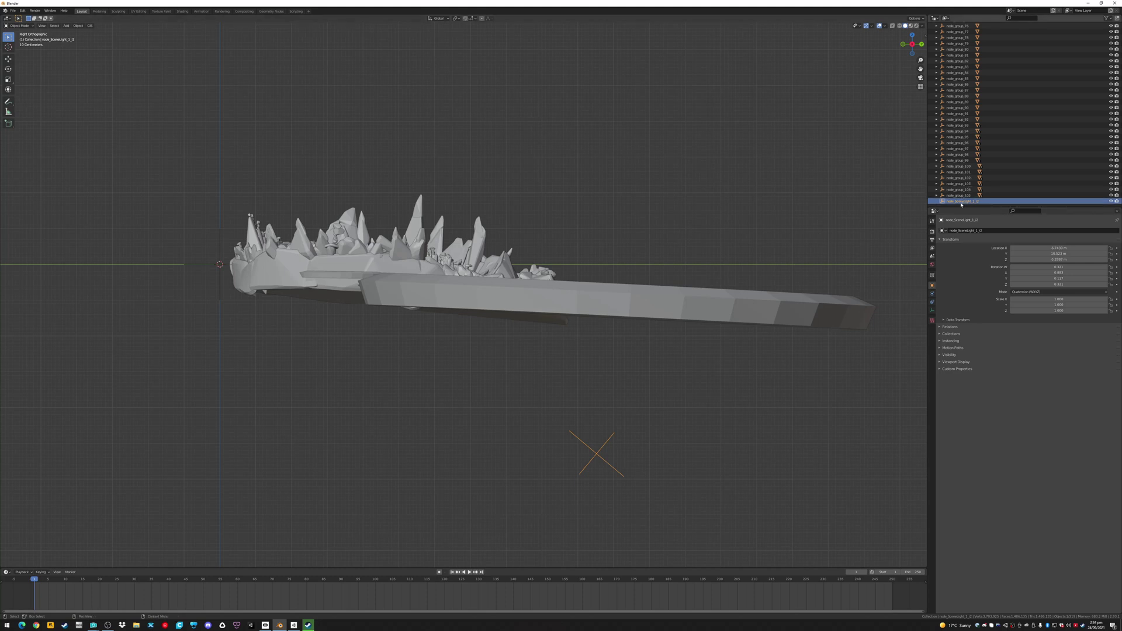
{"action": "left_click", "coordinate": [964, 197]}
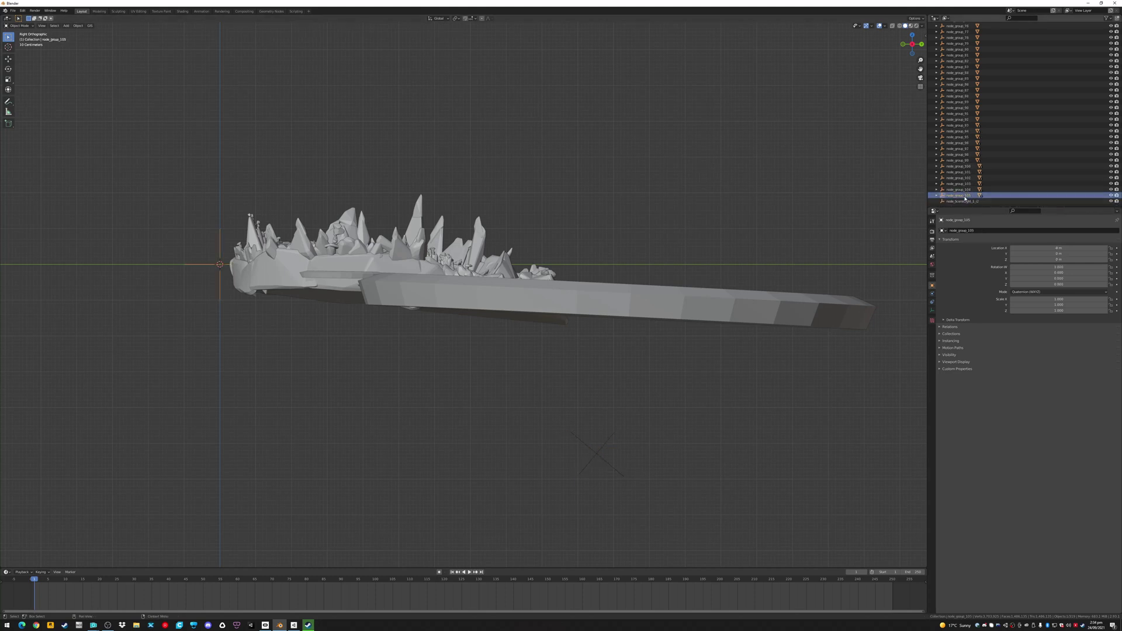
{"action": "left_click", "coordinate": [964, 201]}
{"action": "key", "text": "Delete"}
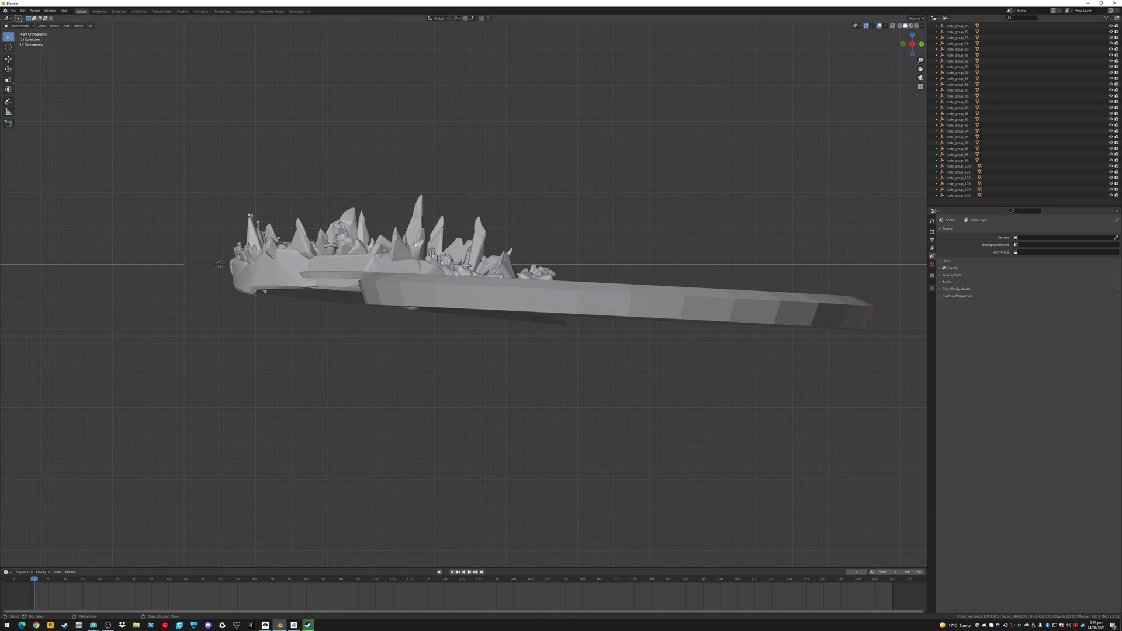
- Add a sun light to the scene and rotate it to light the model
{"action": "middle_click_drag", "start_coordinate": [303, 232], "coordinate": [364, 244]}
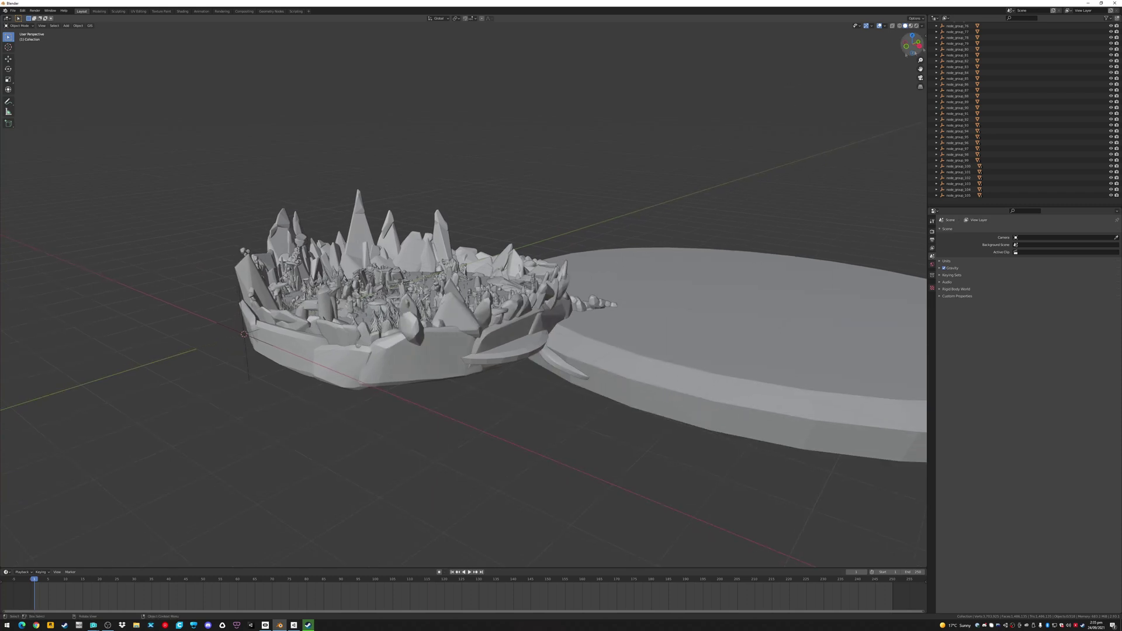
{"action": "left_click", "coordinate": [919, 45]}
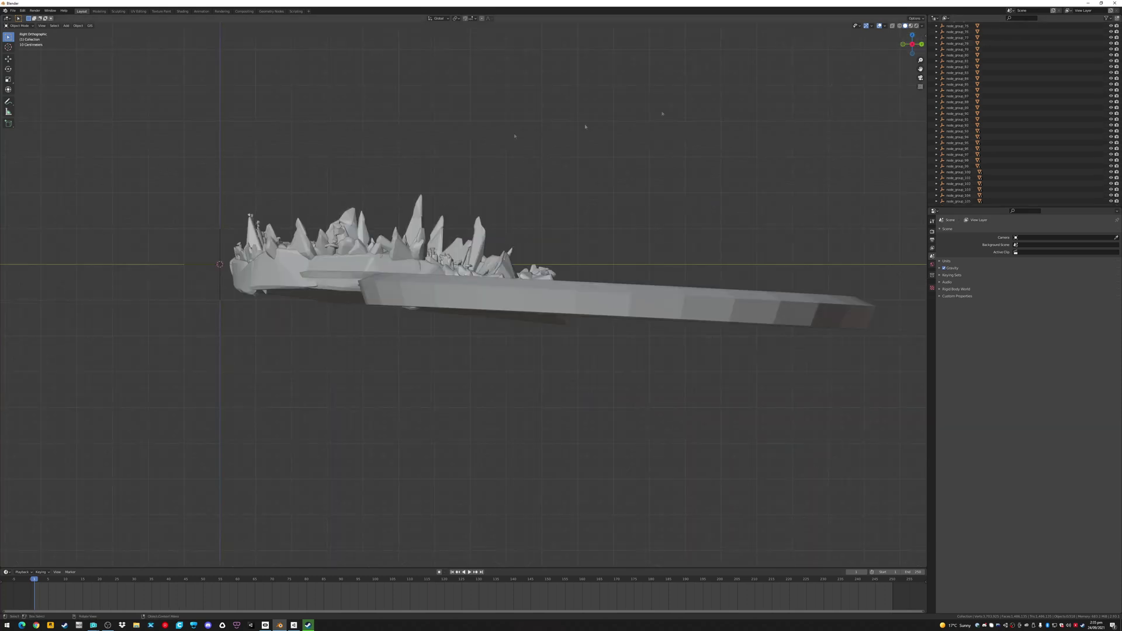
{"action": "left_click", "coordinate": [78, 25]}
{"action": "mouse_move", "coordinate": [96, 43]}
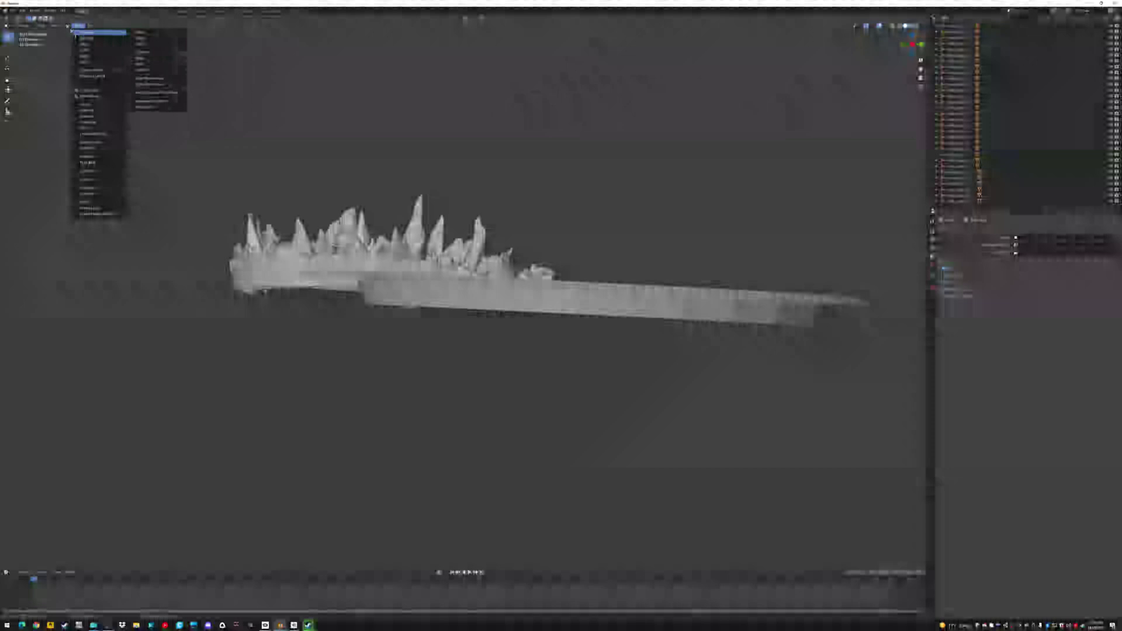
{"action": "left_click", "coordinate": [158, 82]}
{"action": "left_click", "coordinate": [66, 26]}
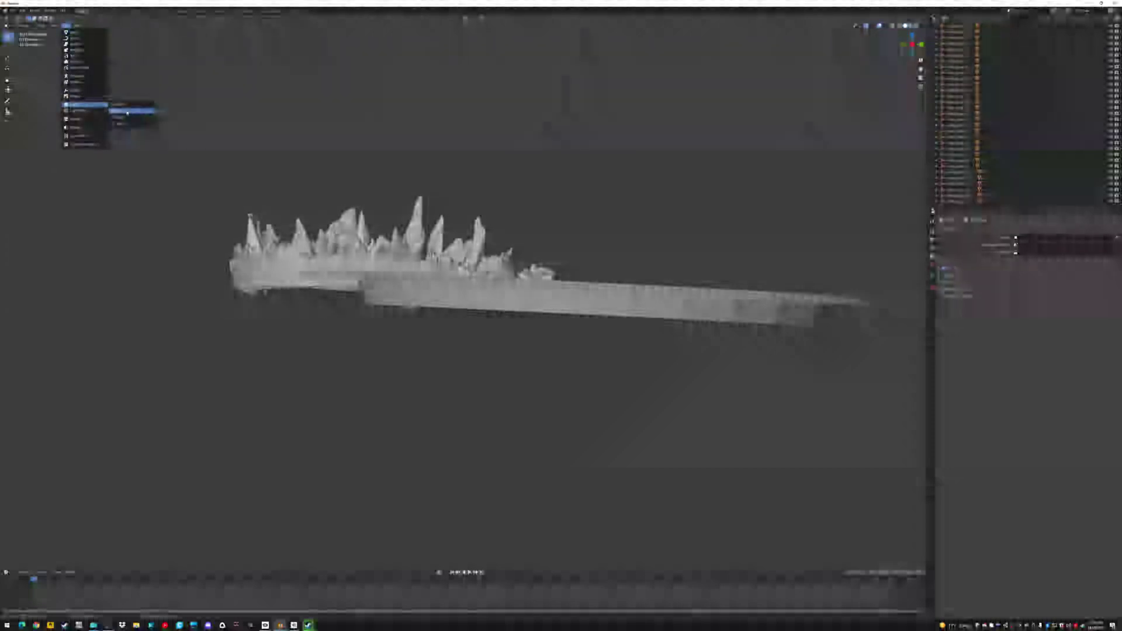
{"action": "left_click", "coordinate": [120, 105]}
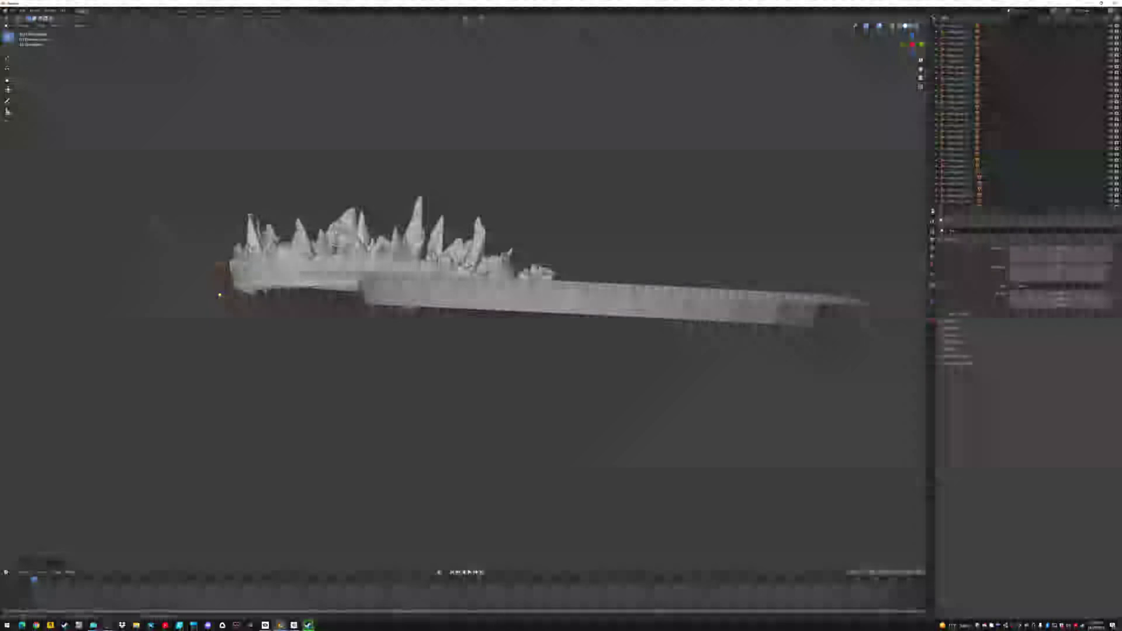
{"action": "left_click", "coordinate": [8, 69]}
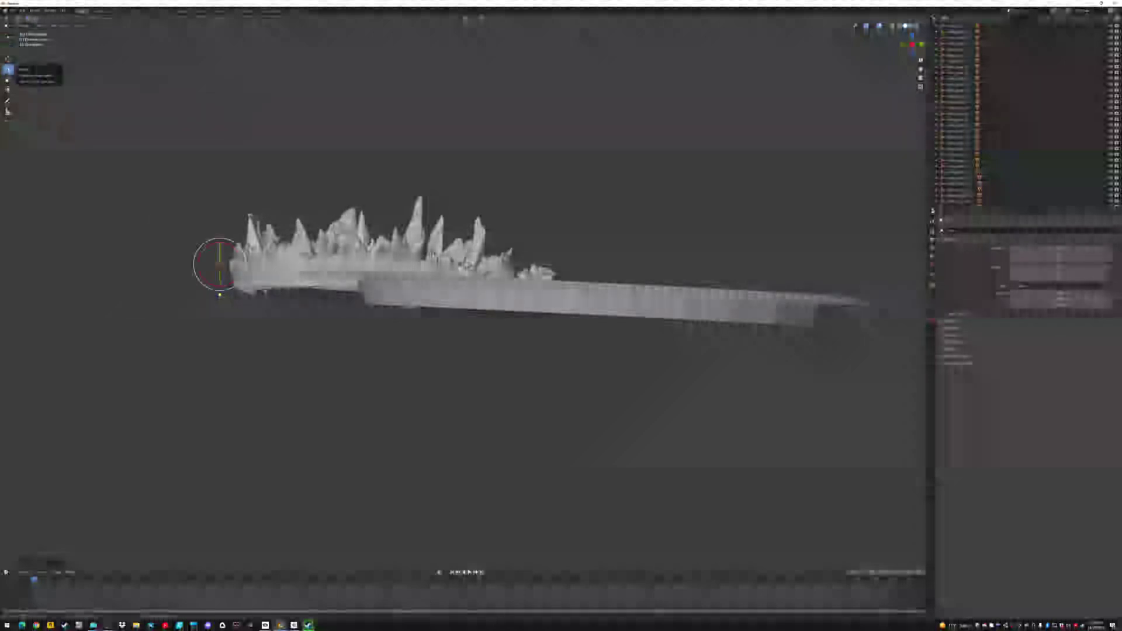
{"action": "key", "text": "r"}
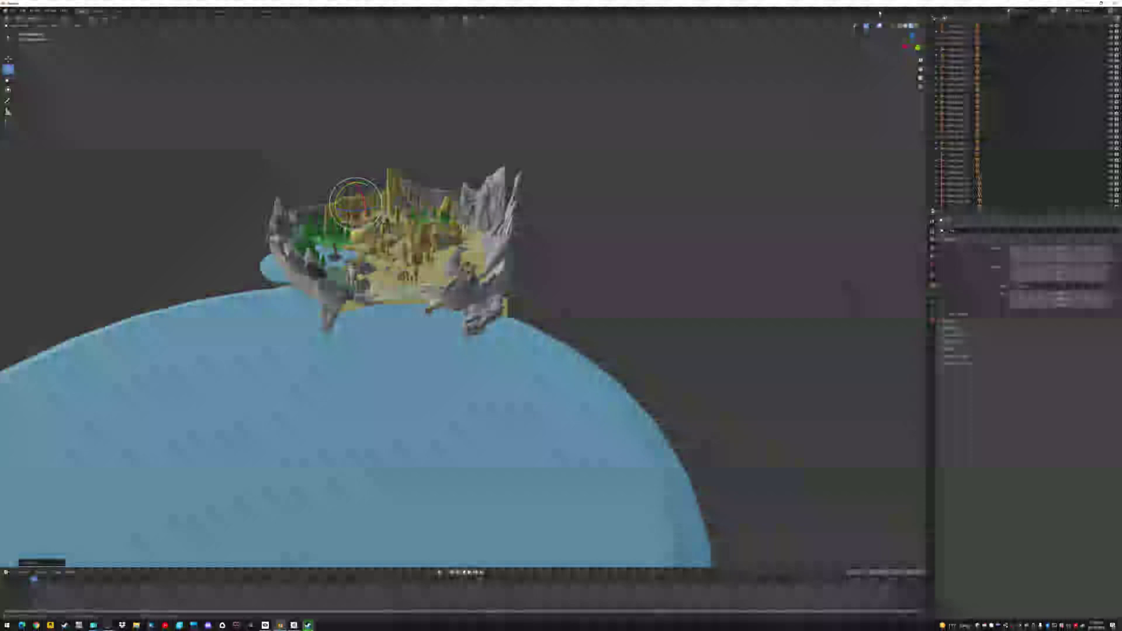
- Connect Vertex Color directly to the Principled BSDF Base Color in the sign lettering's OilPaint material and the nearby figure's CoarseBristles material
{"action": "scroll", "coordinate": [292, 166], "scroll_direction": "up", "scroll_amount": 4}
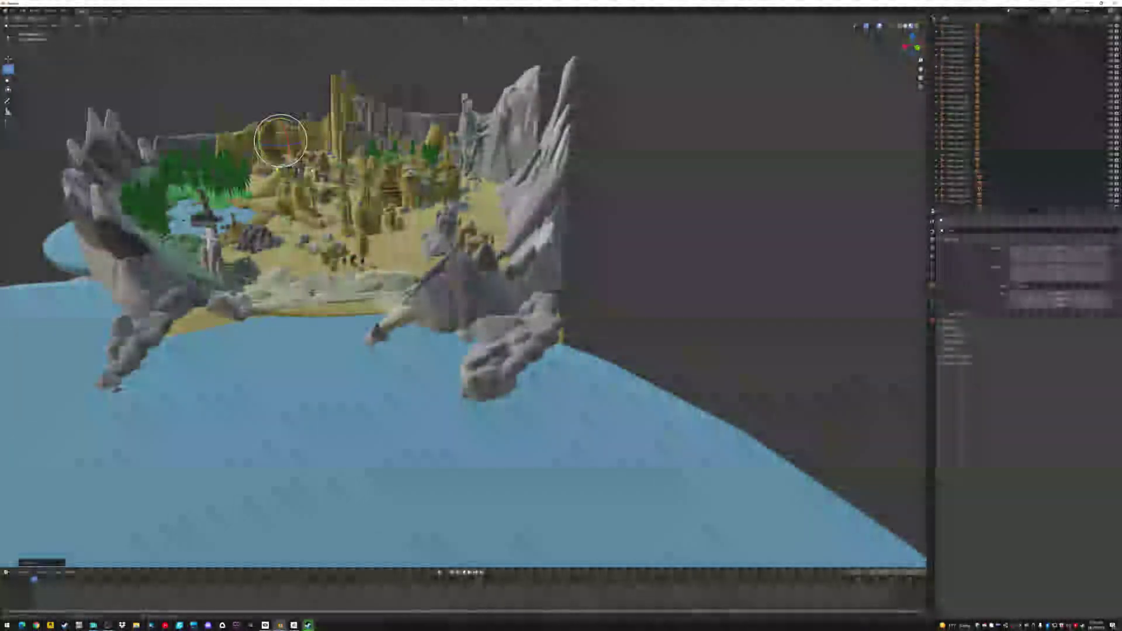
{"action": "middle_click_drag", "start_coordinate": [292, 166], "coordinate": [330, 214]}
{"action": "scroll", "coordinate": [461, 295], "scroll_direction": "up", "scroll_amount": 5}
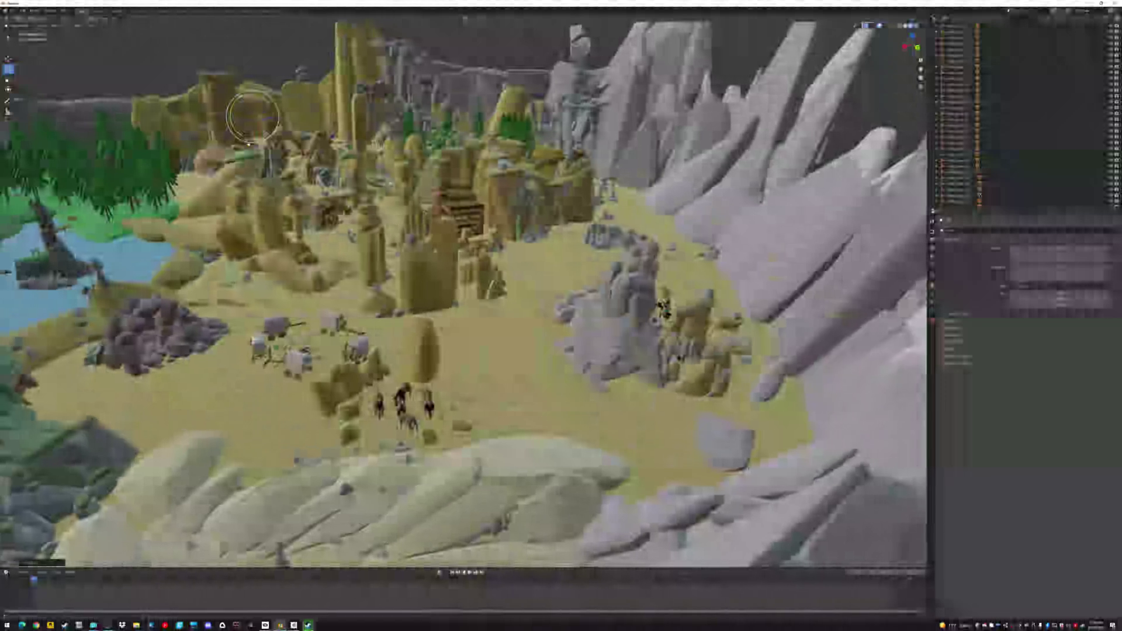
{"action": "scroll", "coordinate": [462, 295], "scroll_direction": "down", "scroll_amount": 1}
{"action": "scroll", "coordinate": [461, 295], "scroll_direction": "up", "scroll_amount": 3}
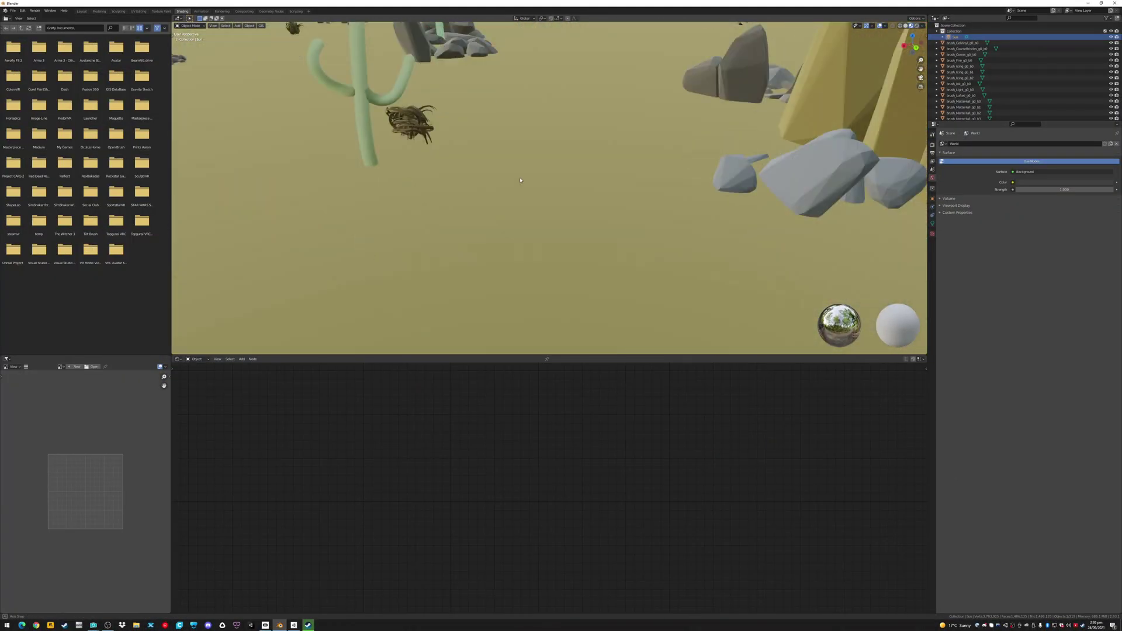
{"action": "middle_click_drag", "start_coordinate": [520, 180], "coordinate": [459, 199]}
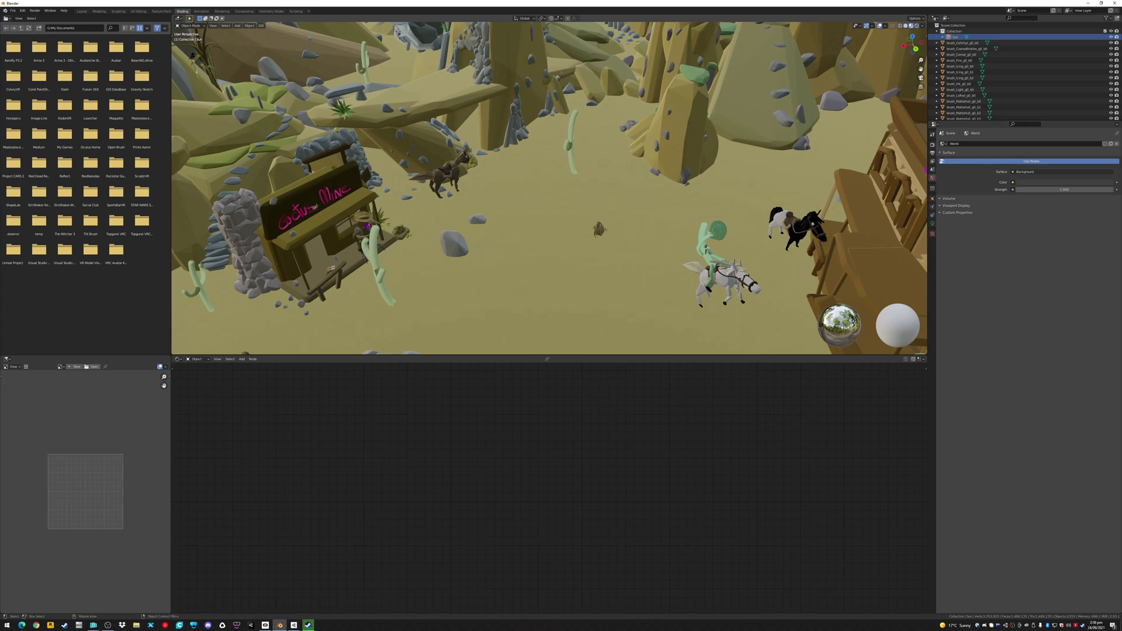
{"action": "left_click", "coordinate": [305, 215]}
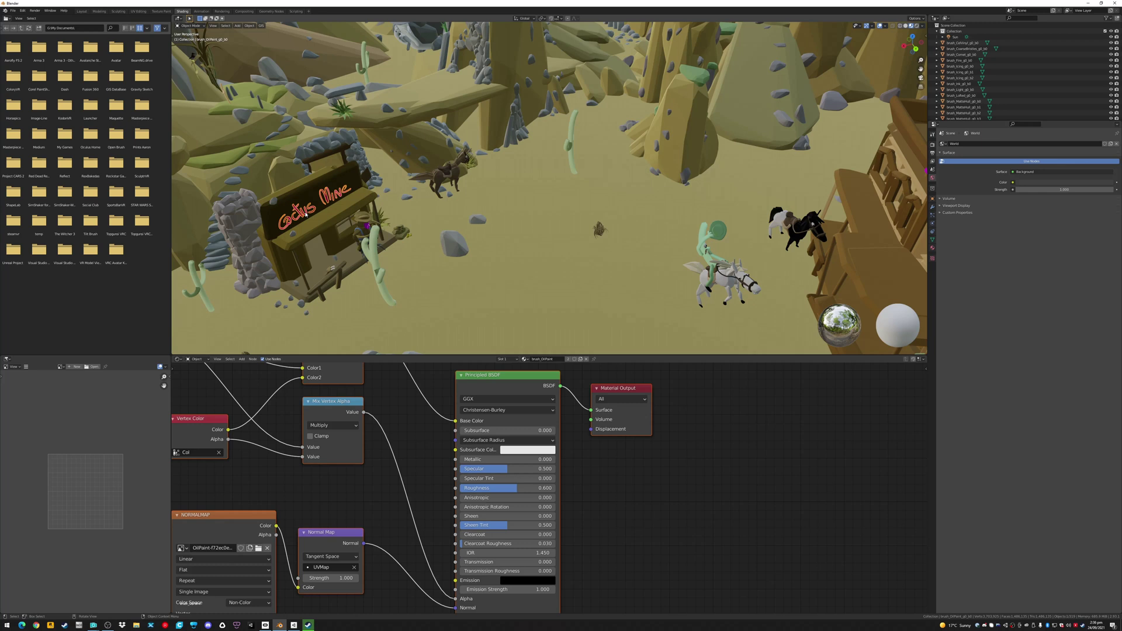
{"action": "scroll", "coordinate": [389, 450], "scroll_direction": "down", "scroll_amount": 2}
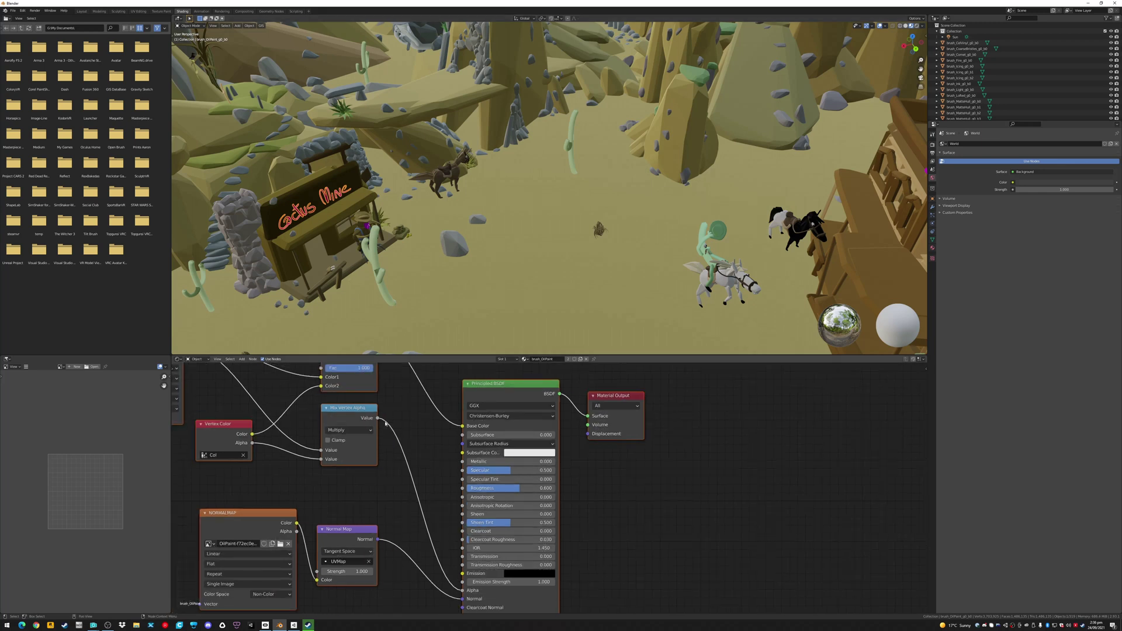
{"action": "middle_click_drag", "start_coordinate": [389, 450], "coordinate": [478, 475]}
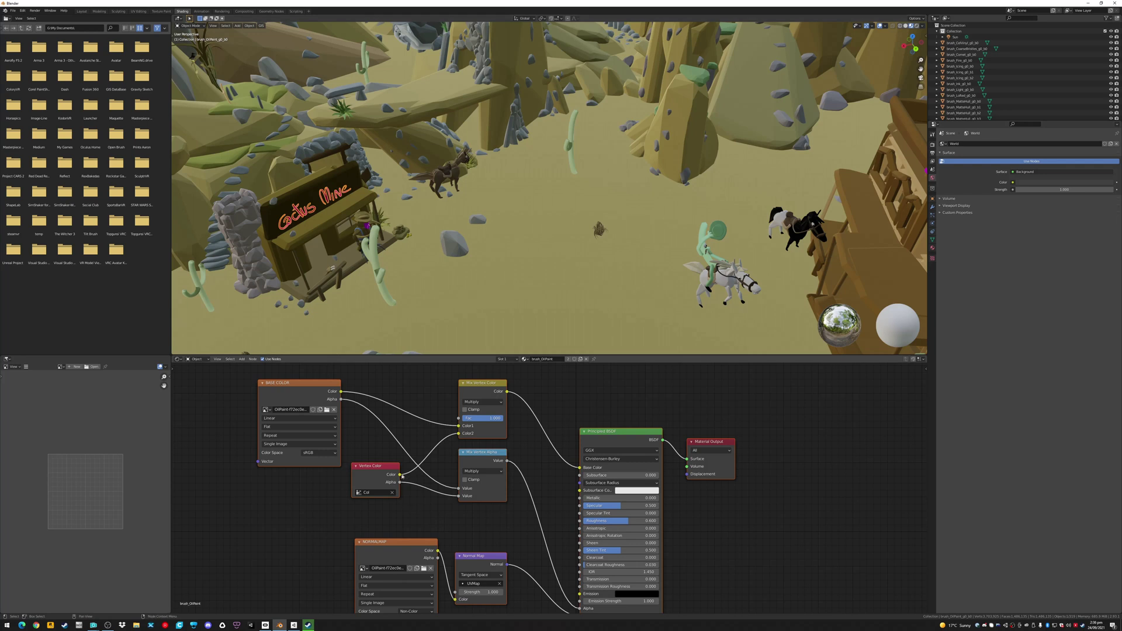
{"action": "left_click_drag", "start_coordinate": [400, 475], "coordinate": [581, 473]}
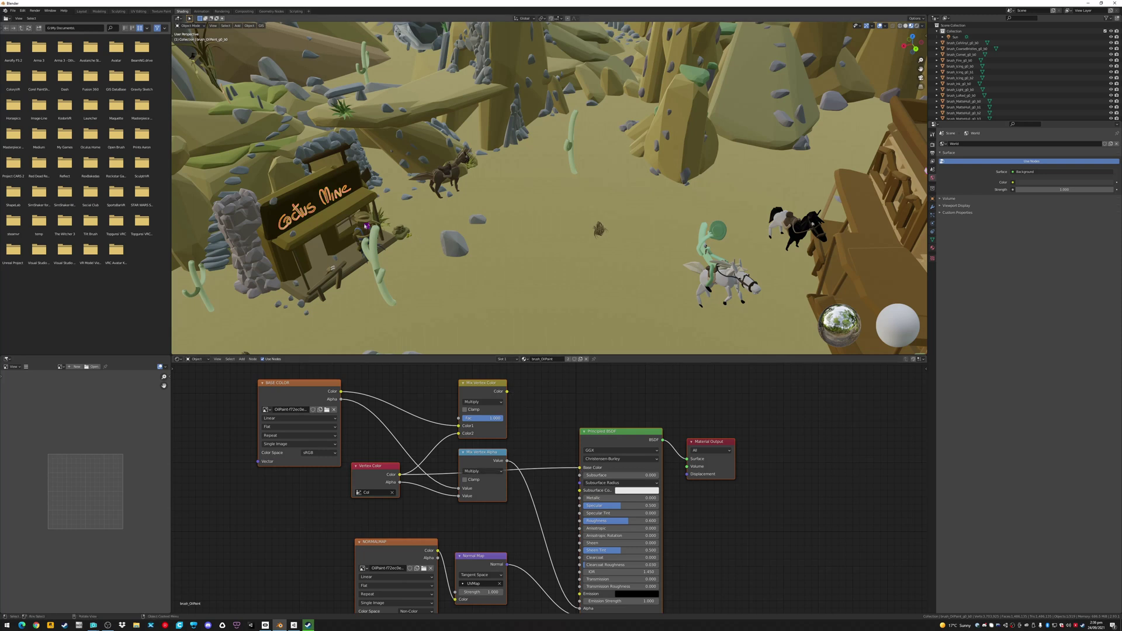
{"action": "left_click", "coordinate": [364, 228]}
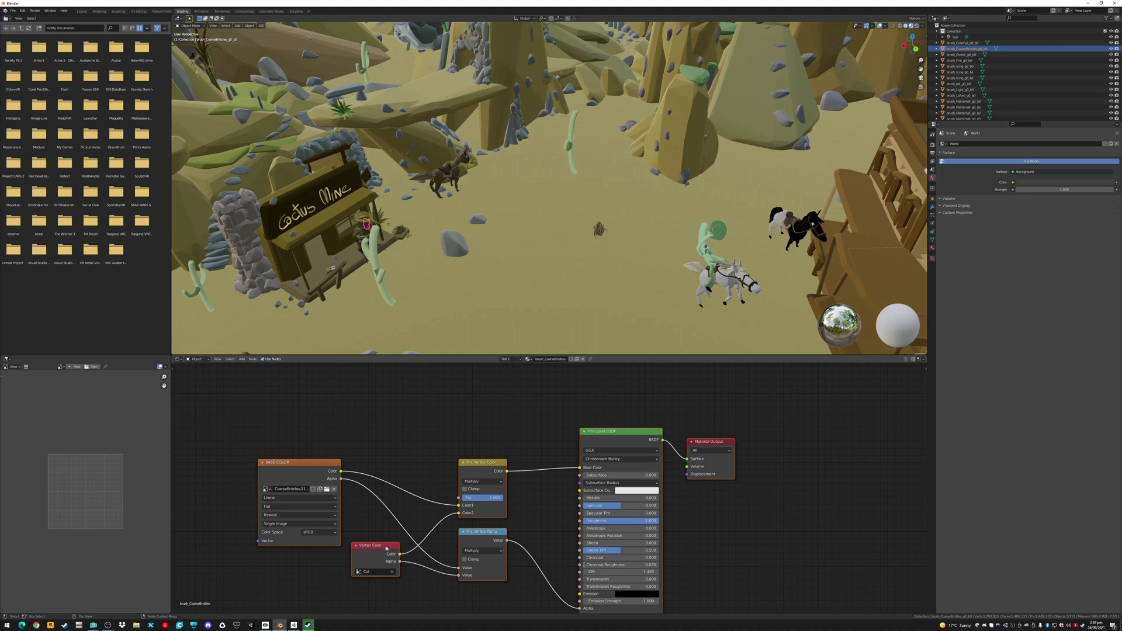
{"action": "left_click_drag", "start_coordinate": [400, 554], "coordinate": [579, 468]}
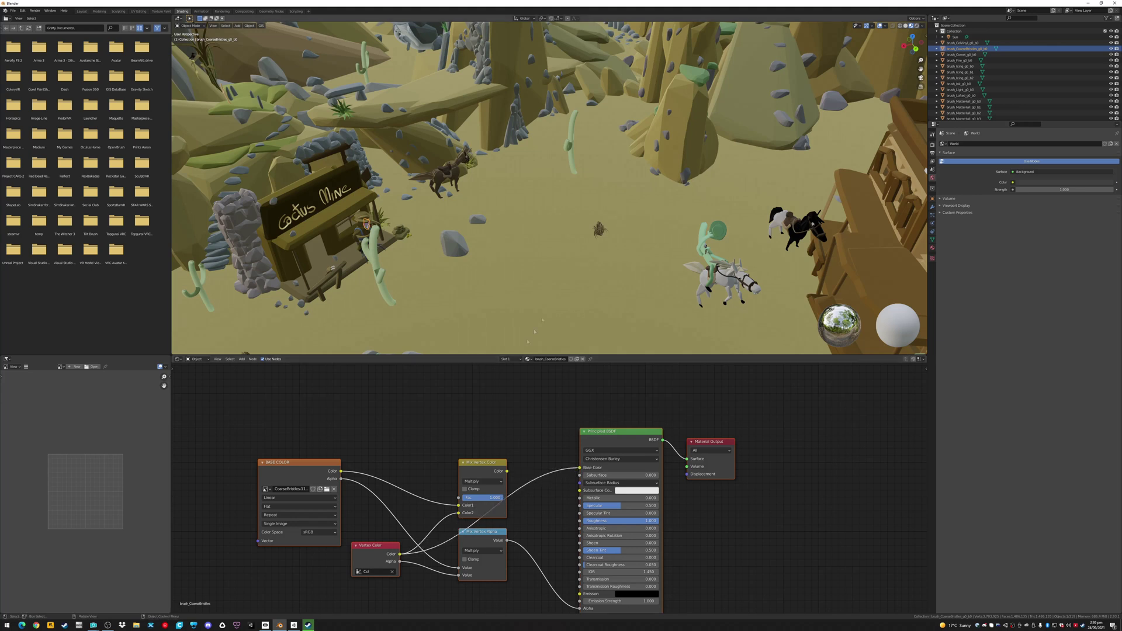
- Set the roughness of the water's ShinyHull material to 0.1
{"action": "mouse_move", "coordinate": [662, 236]}
{"action": "middle_mouse_down"}
{"action": "mouse_move", "coordinate": [660, 266]}
{"action": "mouse_move", "coordinate": [383, 191]}
{"action": "mouse_move", "coordinate": [470, 164]}
{"action": "mouse_move", "coordinate": [512, 174]}
{"action": "middle_mouse_up"}
{"action": "left_click", "coordinate": [512, 173]}
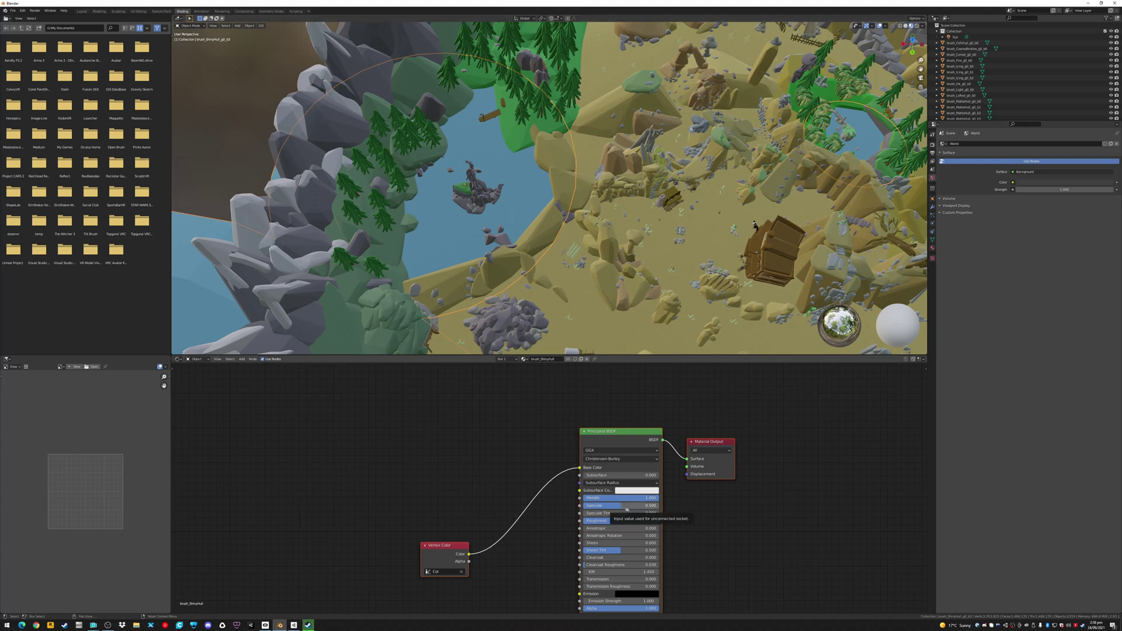
{"action": "double_click", "coordinate": [631, 521]}
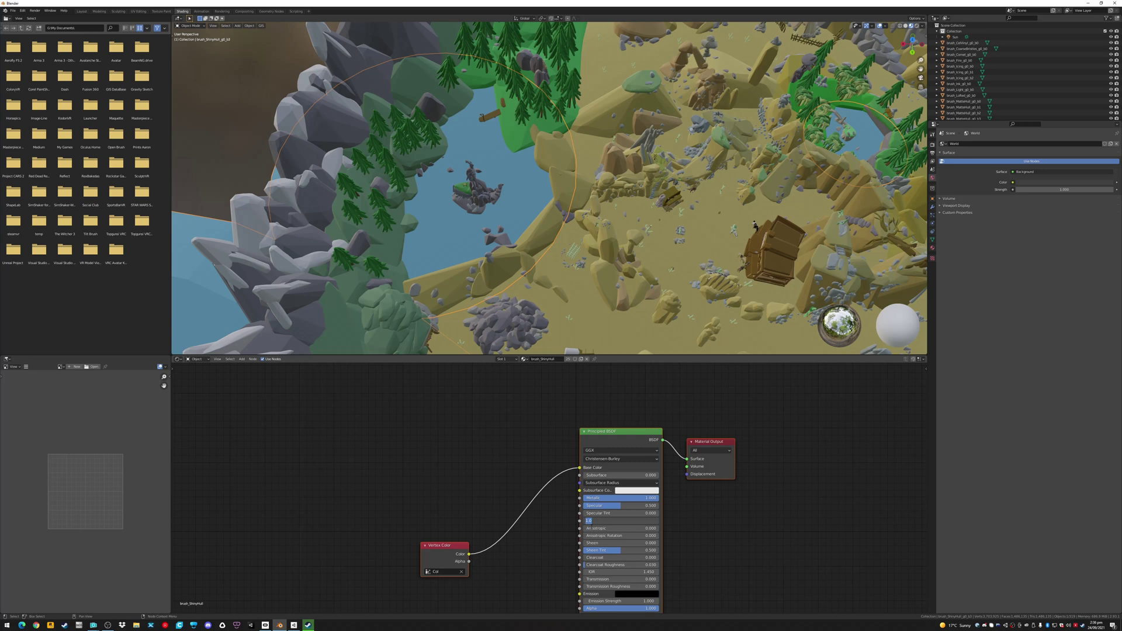
{"action": "key", "text": "BackSpace"}
{"action": "type", "text": ".1"}
{"action": "key", "text": "Return"}
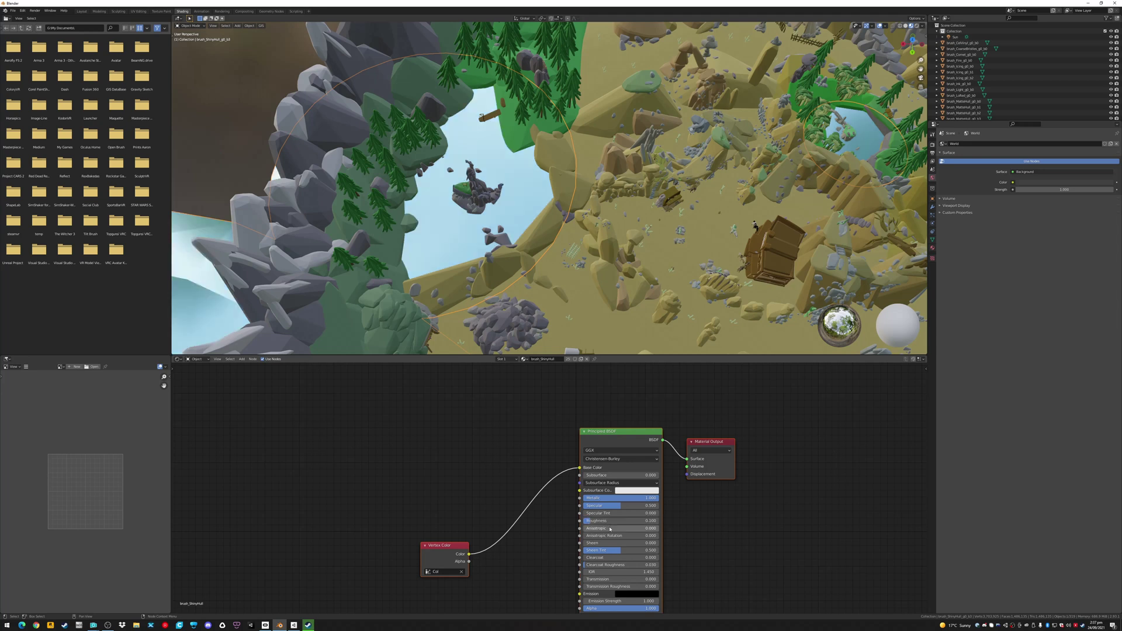
- Set the world background colour to teal by pasting the copied colour
{"action": "left_click", "coordinate": [1012, 183]}
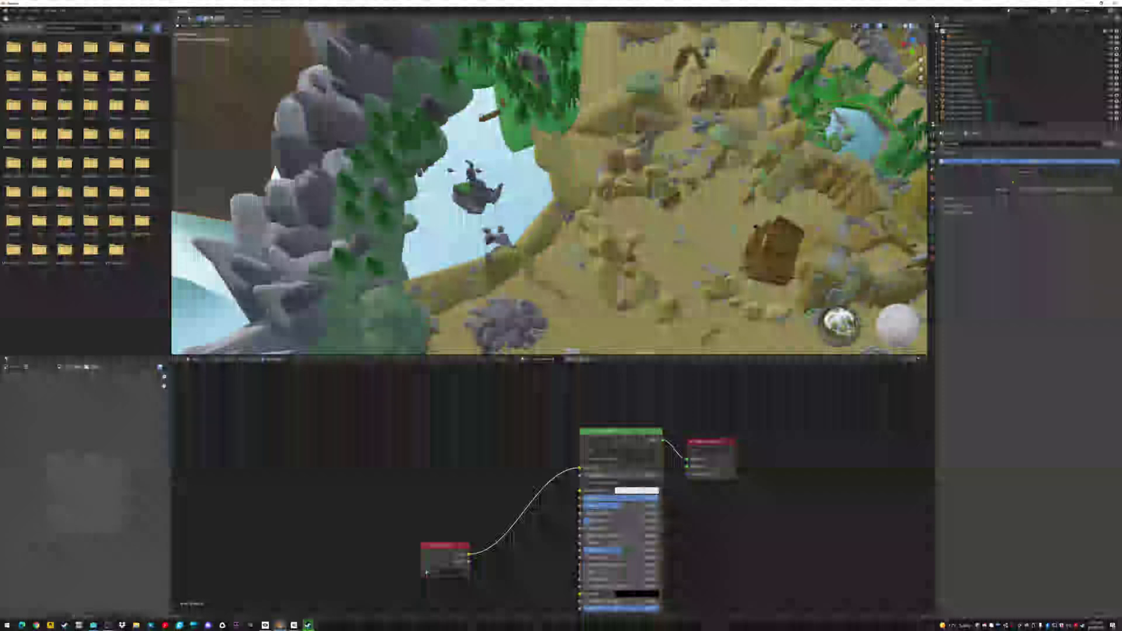
{"action": "left_click", "coordinate": [1031, 183]}
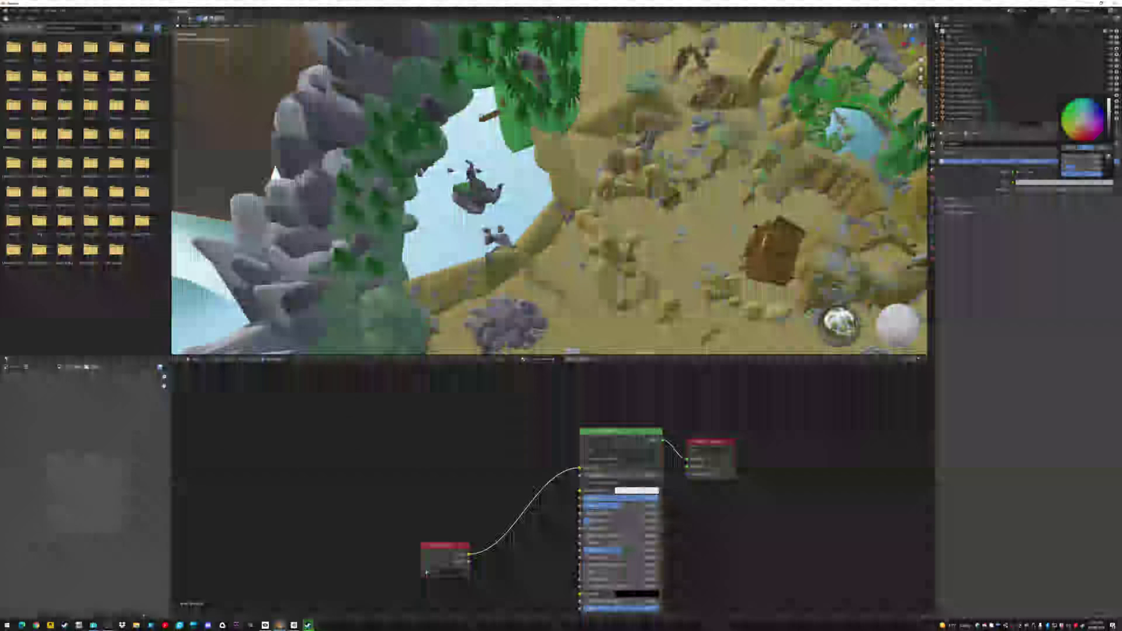
{"action": "key", "text": "ctrl+v"}
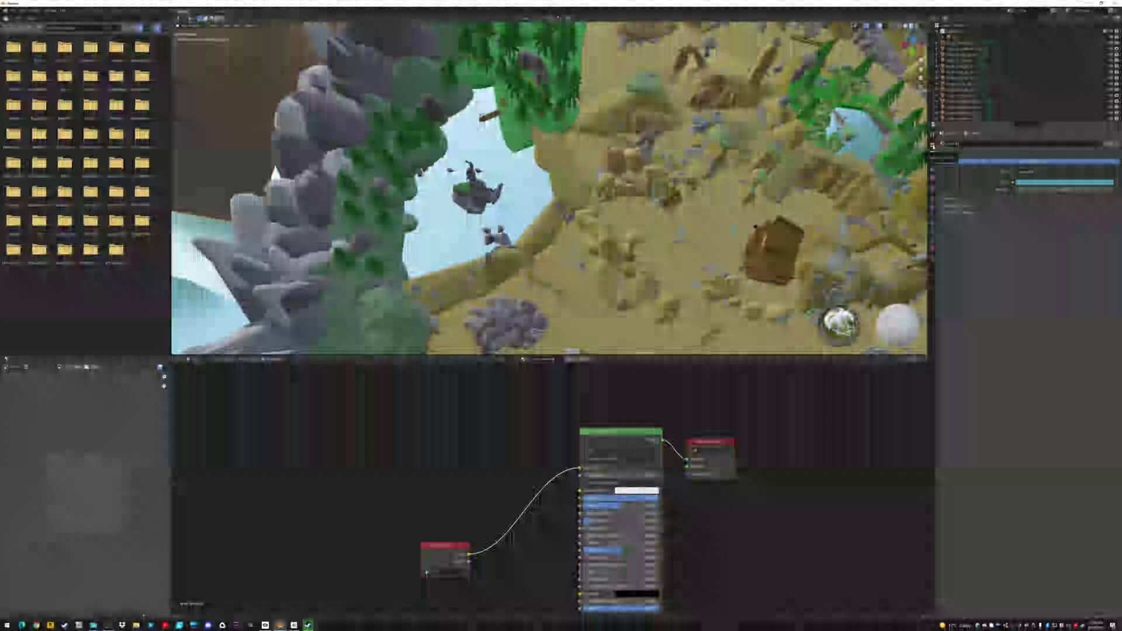
- Switch the render engine to Cycles and enable denoising for the viewport
{"action": "left_click", "coordinate": [933, 146]}
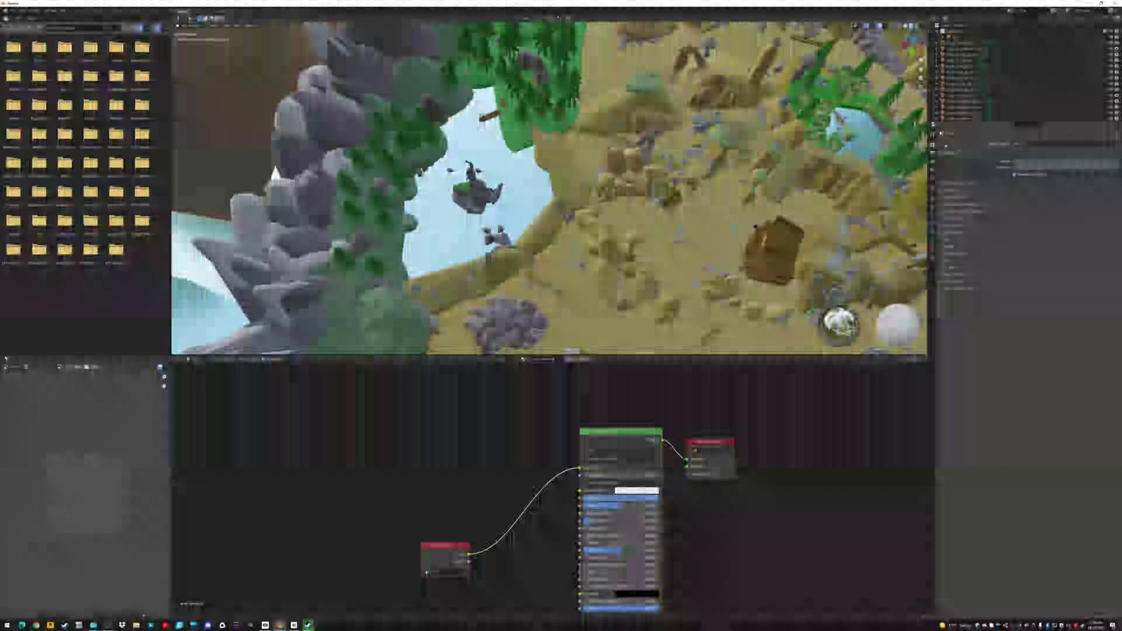
{"action": "left_click", "coordinate": [1025, 146]}
{"action": "left_click", "coordinate": [1018, 156]}
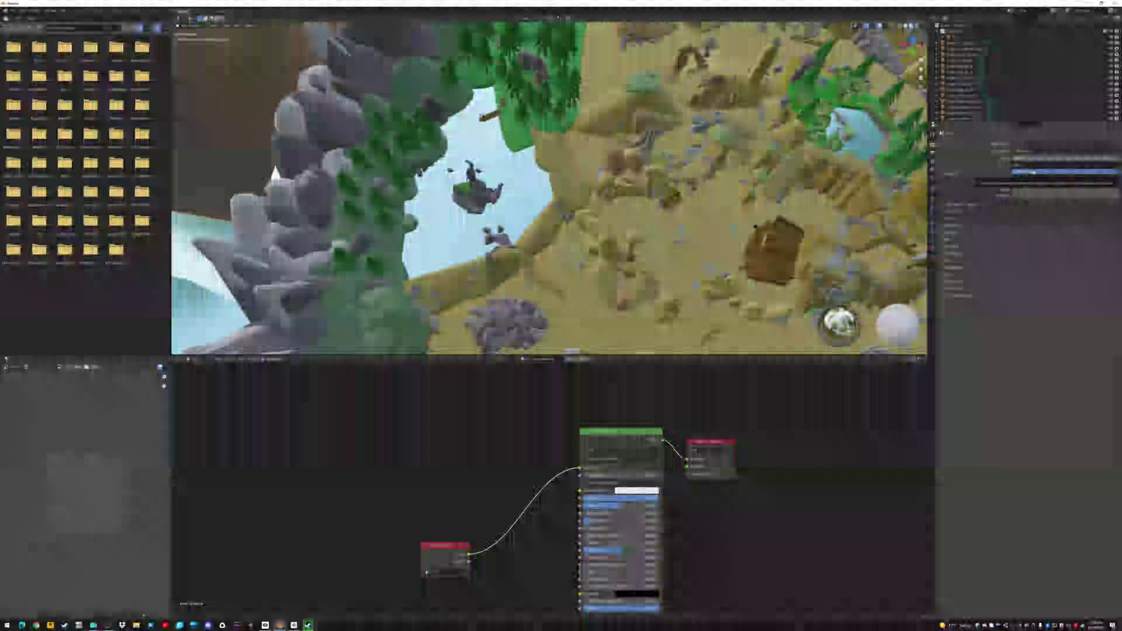
{"action": "left_click", "coordinate": [1031, 171]}
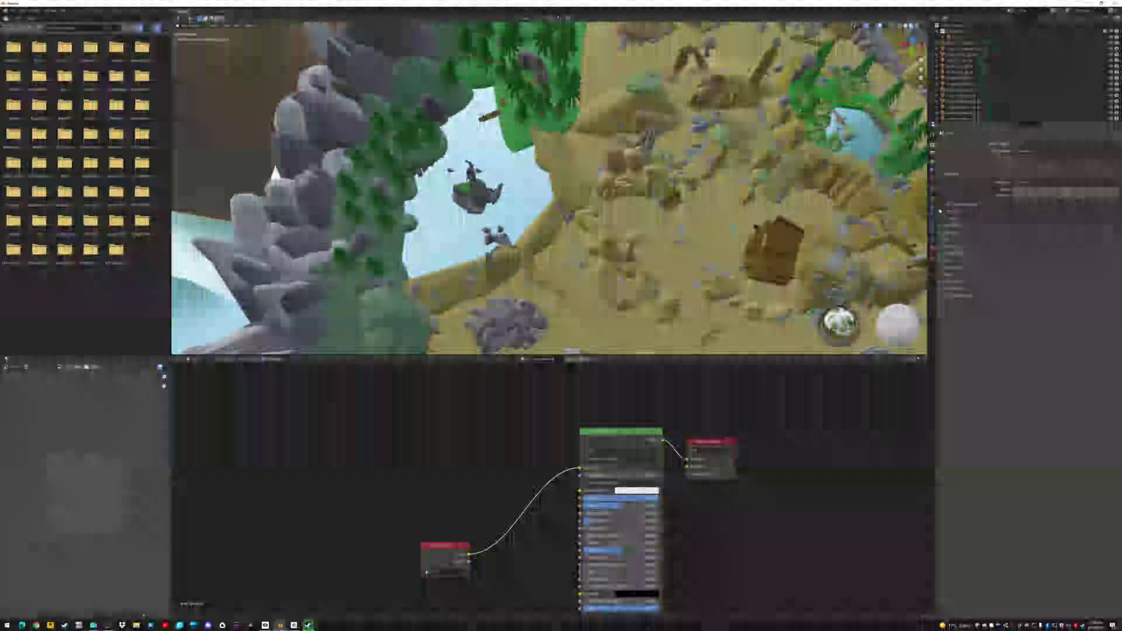
{"action": "left_click", "coordinate": [950, 212]}
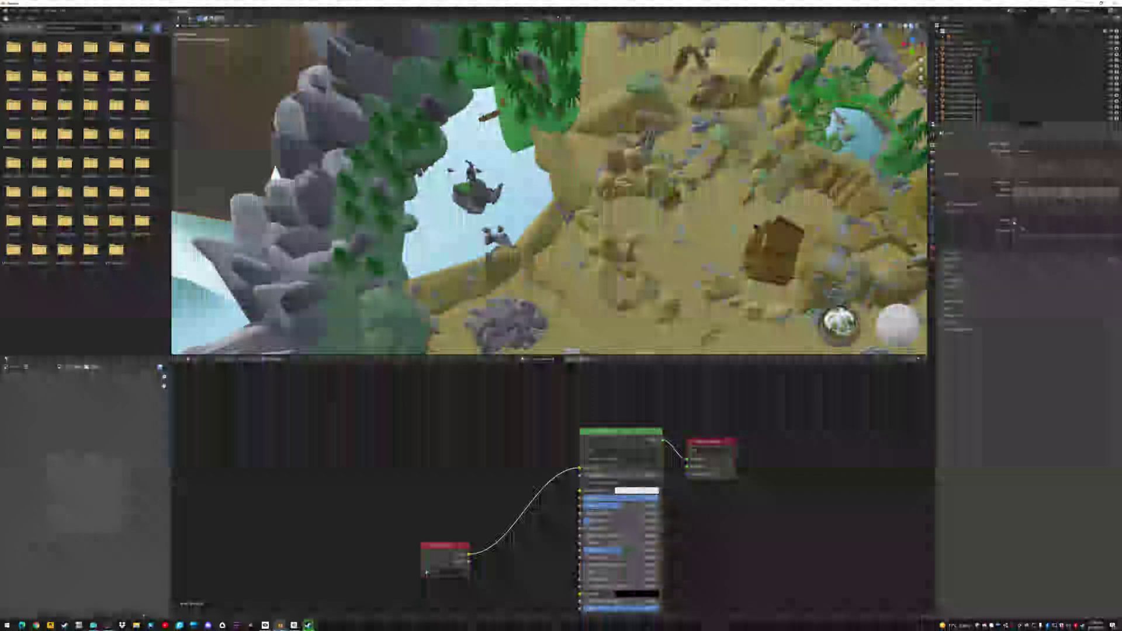
{"action": "left_click", "coordinate": [1014, 230]}
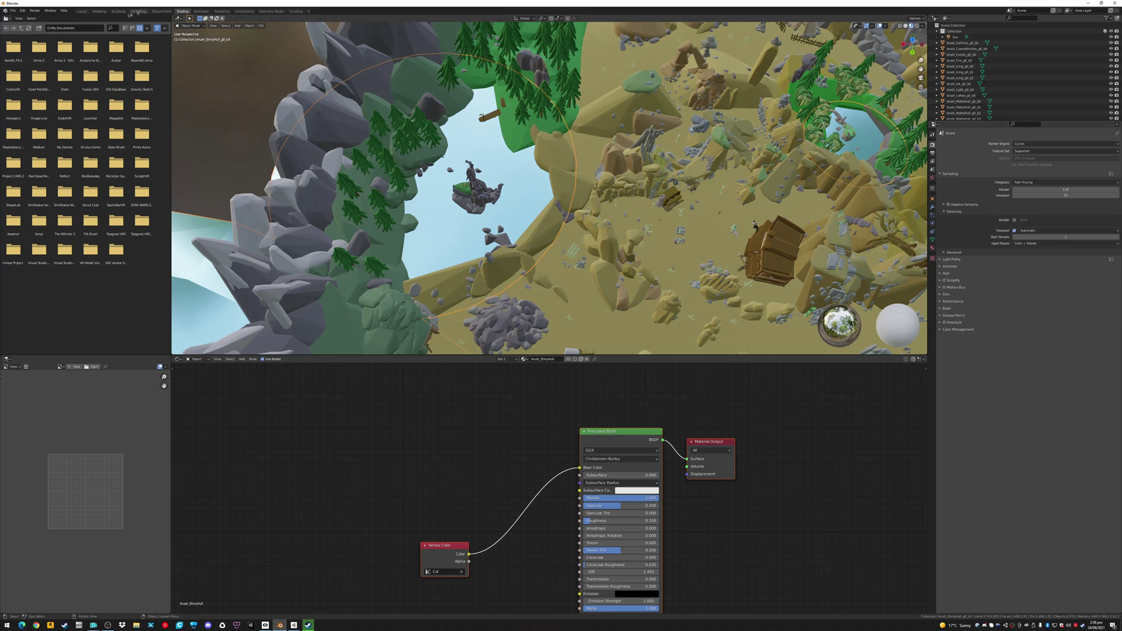
- Frame the lake with the rock tower in the Layout workspace and preview it in rendered shading
{"action": "left_click", "coordinate": [82, 12]}
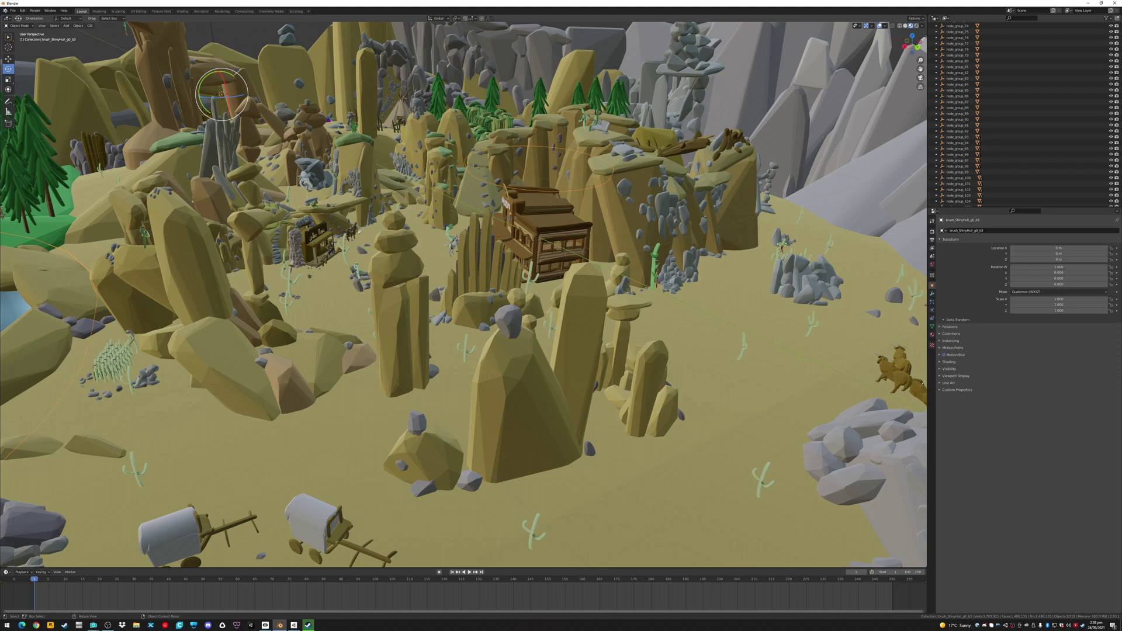
{"action": "middle_click_drag", "start_coordinate": [327, 269], "coordinate": [418, 310]}
{"action": "scroll", "coordinate": [418, 310], "scroll_direction": "up", "scroll_amount": 2}
{"action": "middle_click_drag", "start_coordinate": [372, 266], "coordinate": [511, 423], "text": "shift"}
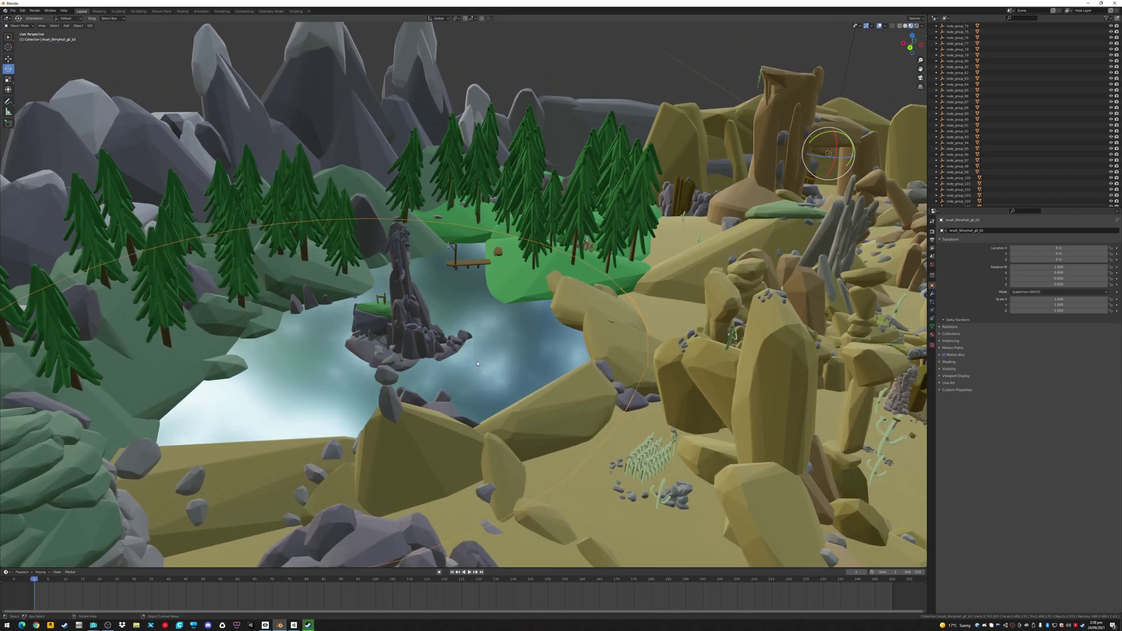
{"action": "mouse_move", "coordinate": [483, 339]}
{"action": "middle_mouse_down"}
{"action": "mouse_move", "coordinate": [494, 420]}
{"action": "mouse_move", "coordinate": [513, 345]}
{"action": "mouse_move", "coordinate": [479, 357]}
{"action": "middle_mouse_up"}
{"action": "scroll", "coordinate": [514, 380], "scroll_direction": "up", "scroll_amount": 5}
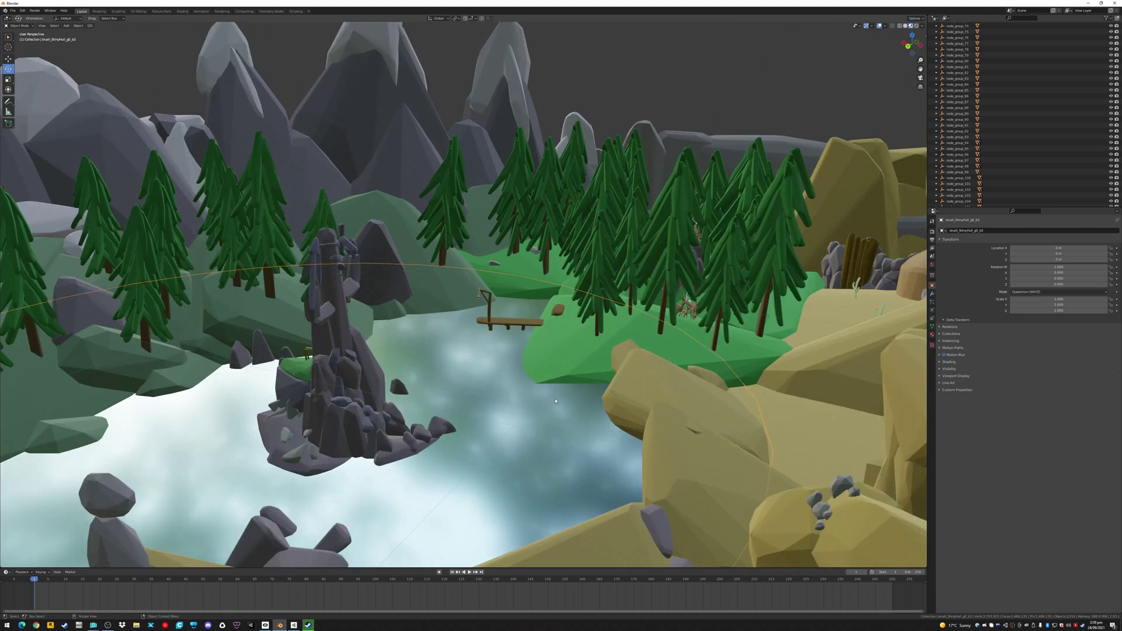
{"action": "middle_click_drag", "start_coordinate": [555, 401], "coordinate": [555, 395]}
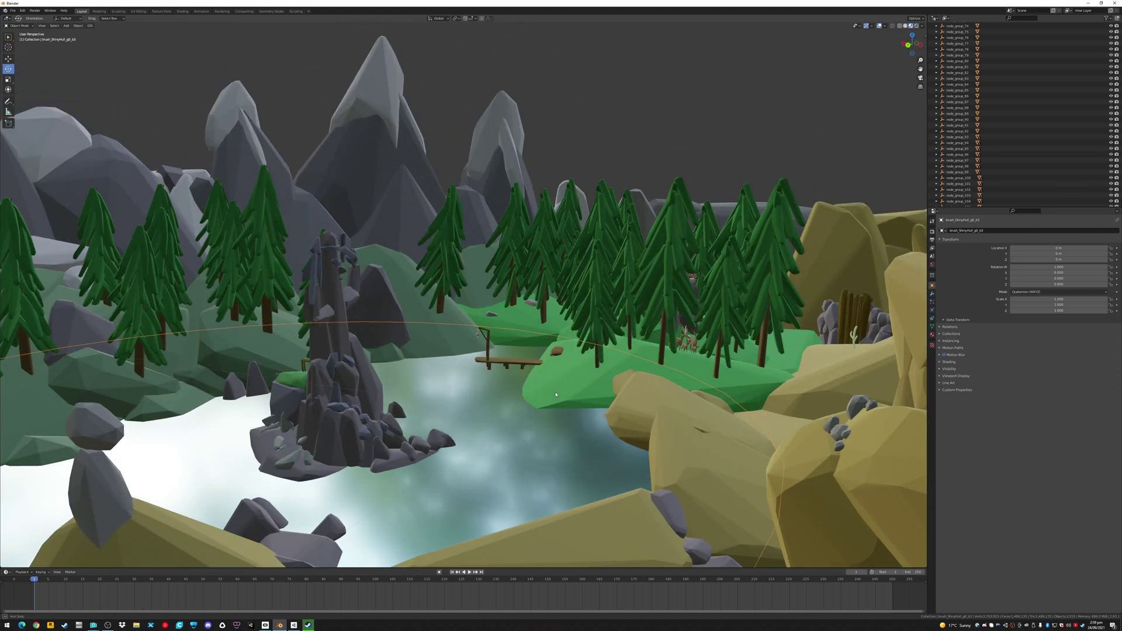
{"action": "left_click", "coordinate": [917, 27]}
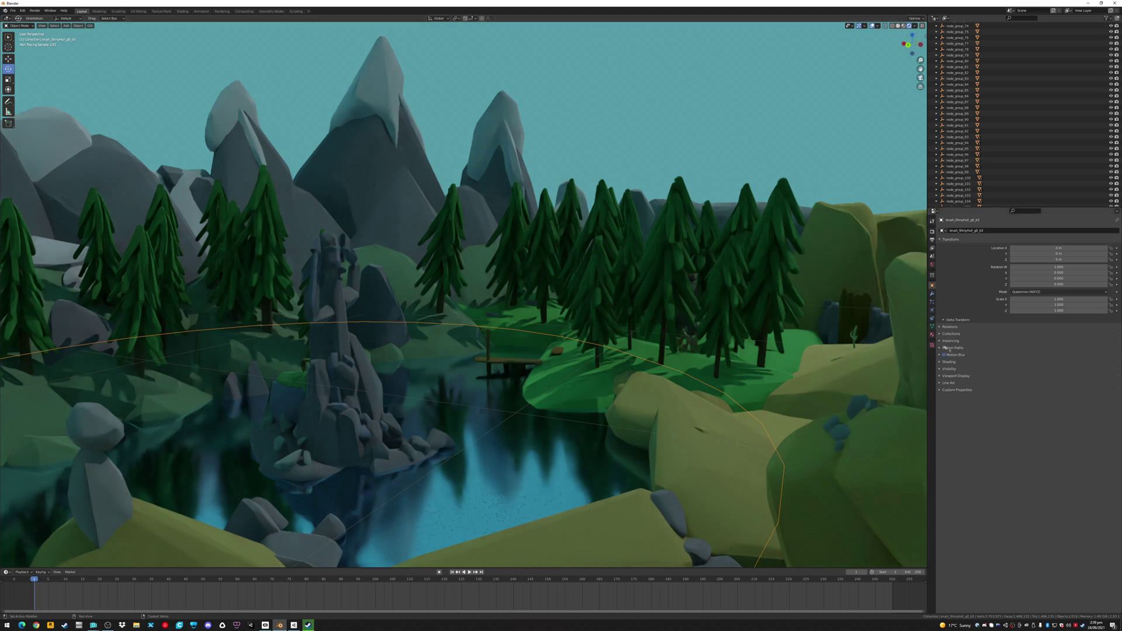
- Select the Sun light and set its strength to 10
{"action": "scroll", "coordinate": [970, 117], "scroll_direction": "down", "scroll_amount": 1}
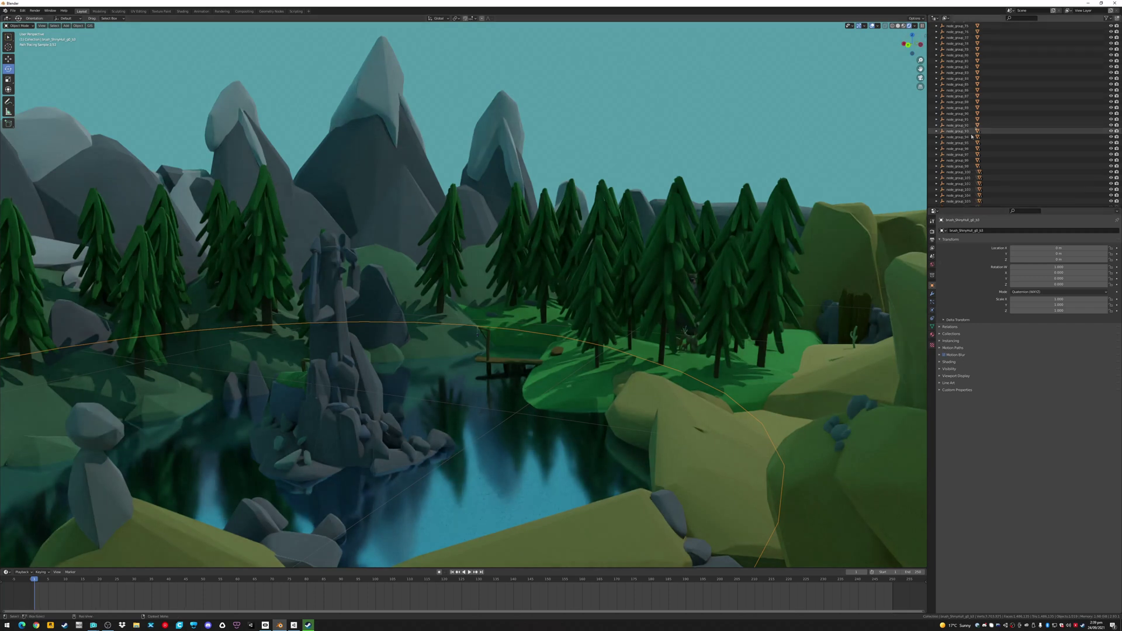
{"action": "scroll", "coordinate": [975, 122], "scroll_direction": "up", "scroll_amount": 15}
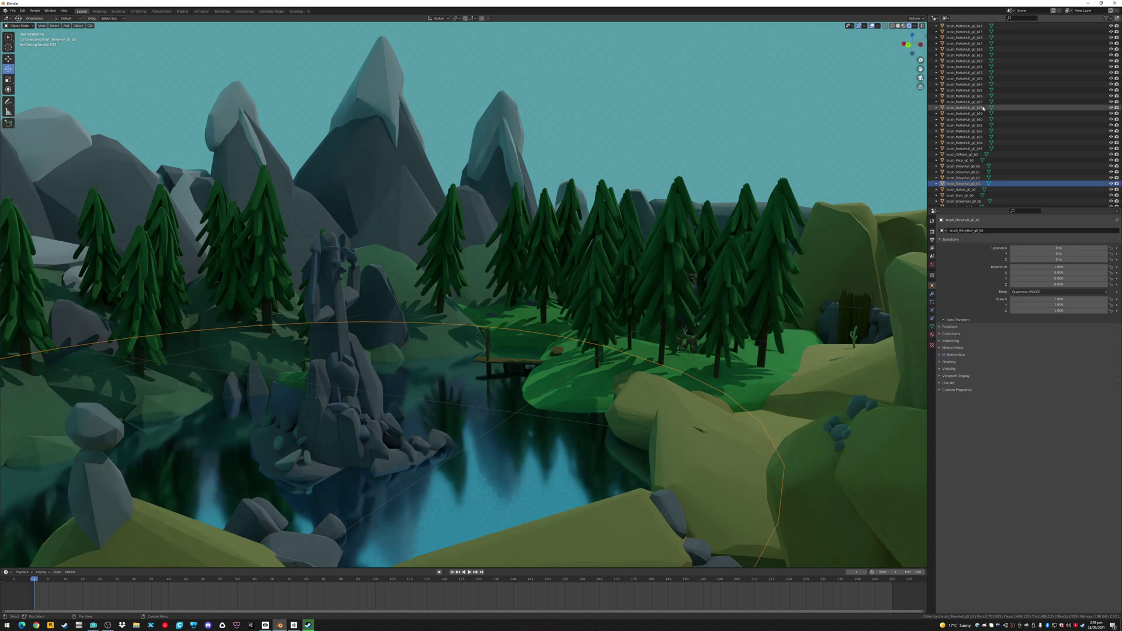
{"action": "scroll", "coordinate": [976, 94], "scroll_direction": "up", "scroll_amount": 10}
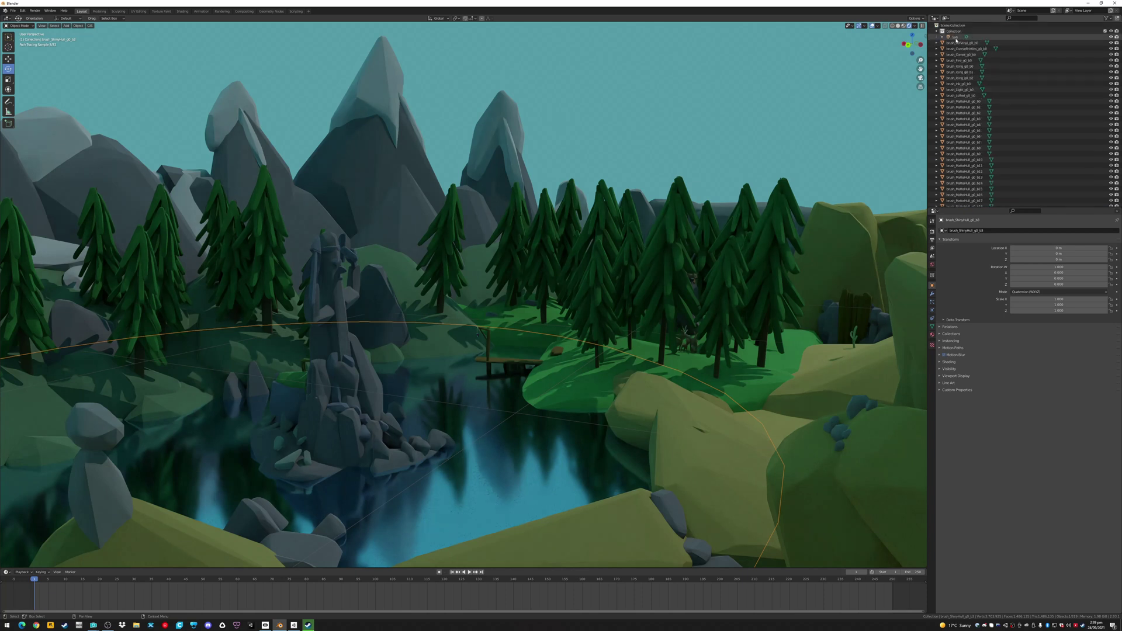
{"action": "left_click", "coordinate": [955, 37]}
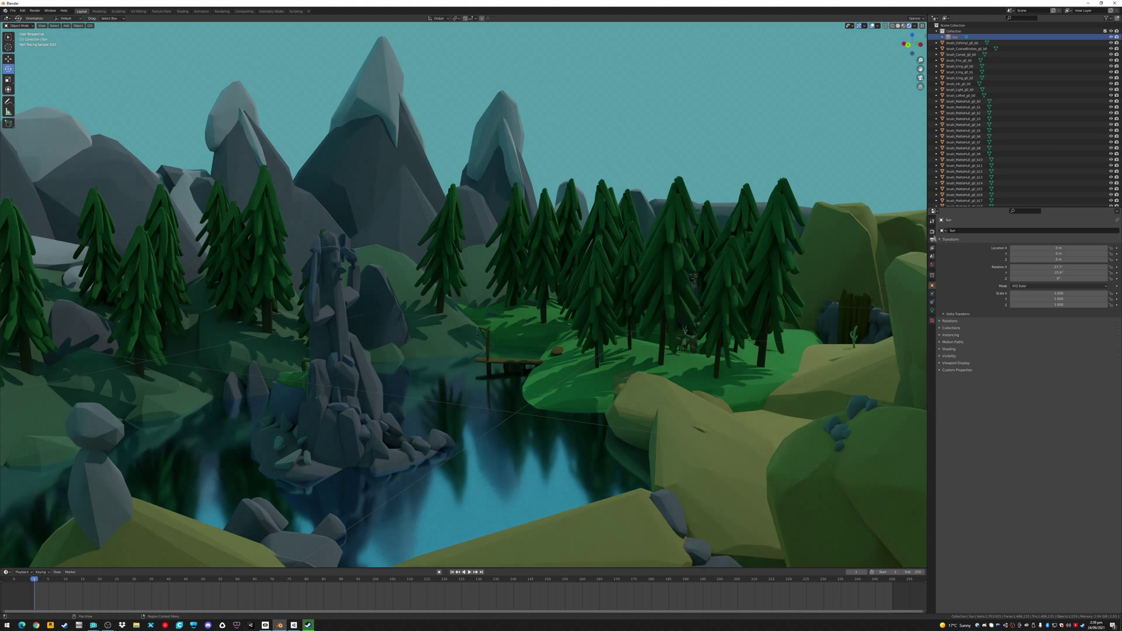
{"action": "left_click", "coordinate": [932, 312]}
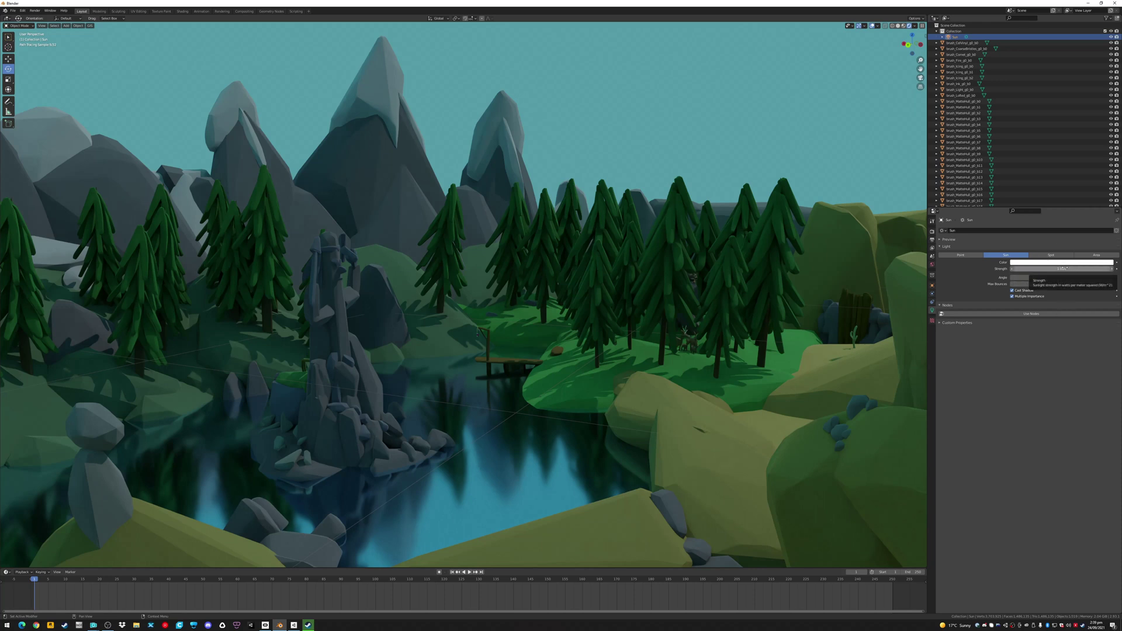
{"action": "left_click", "coordinate": [1062, 270]}
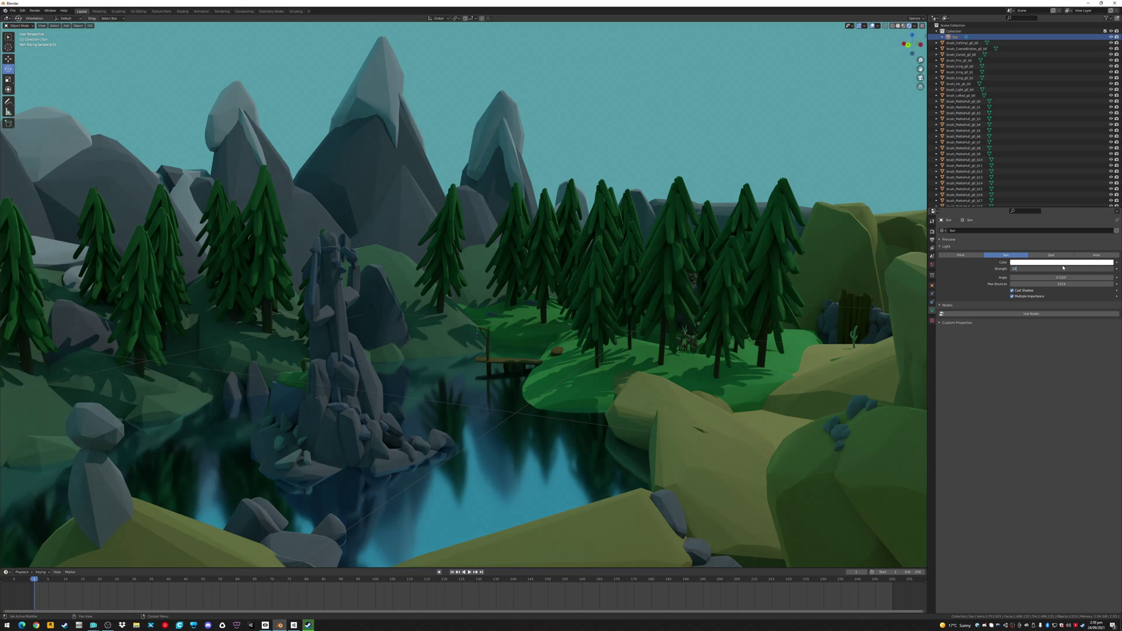
{"action": "key", "text": "Return"}
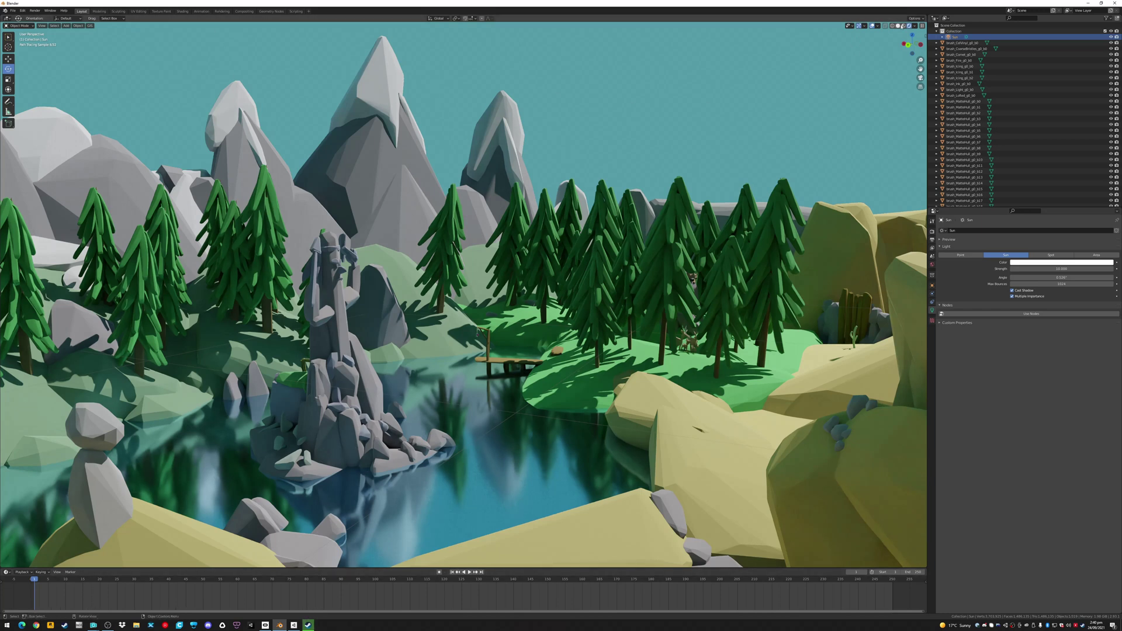
- Return to the Shading workspace, frame the small pond with the rock island and preview it in rendered shading
{"action": "left_click", "coordinate": [906, 27]}
{"action": "left_click", "coordinate": [905, 27]}
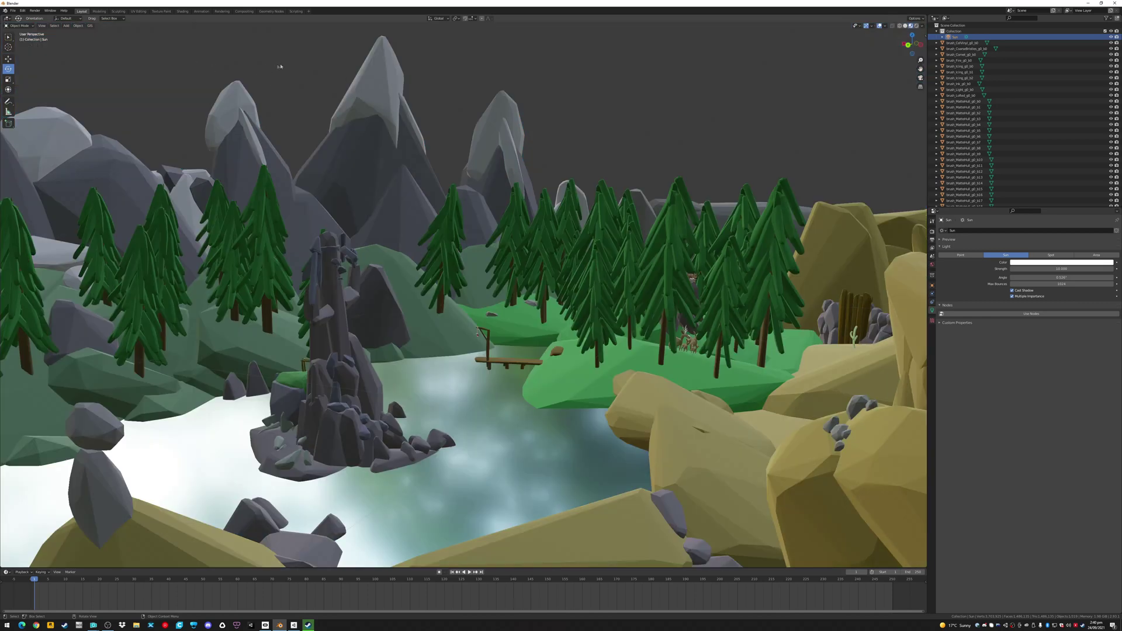
{"action": "left_click", "coordinate": [183, 11]}
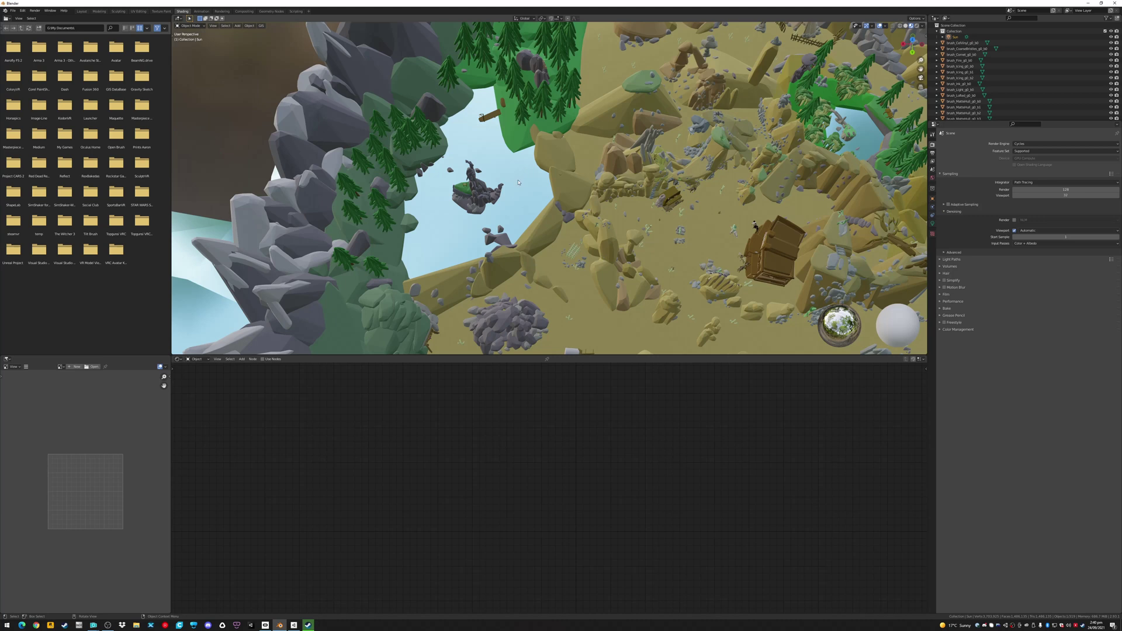
{"action": "middle_click_drag", "start_coordinate": [518, 182], "coordinate": [643, 269]}
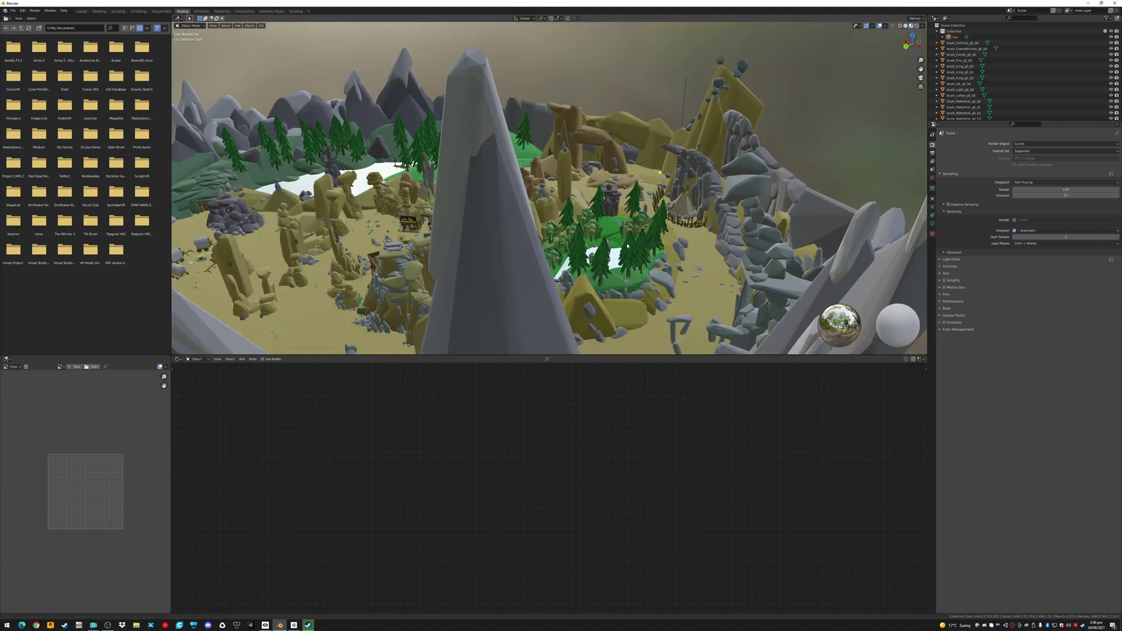
{"action": "scroll", "coordinate": [643, 269], "scroll_direction": "up", "scroll_amount": 10}
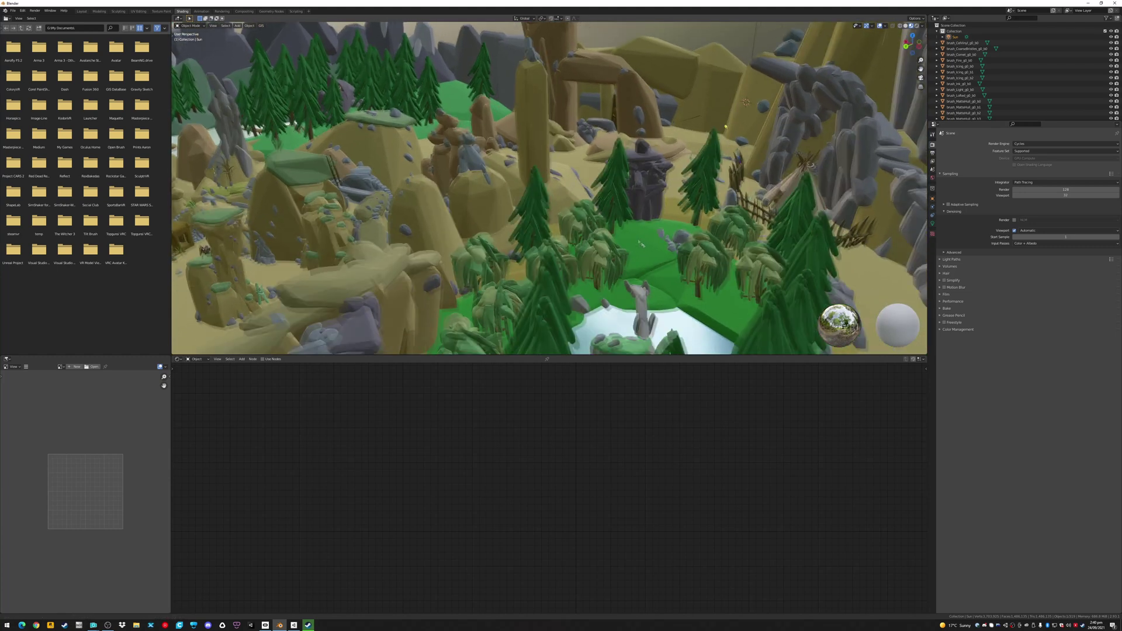
{"action": "scroll", "coordinate": [602, 266], "scroll_direction": "up", "scroll_amount": 6}
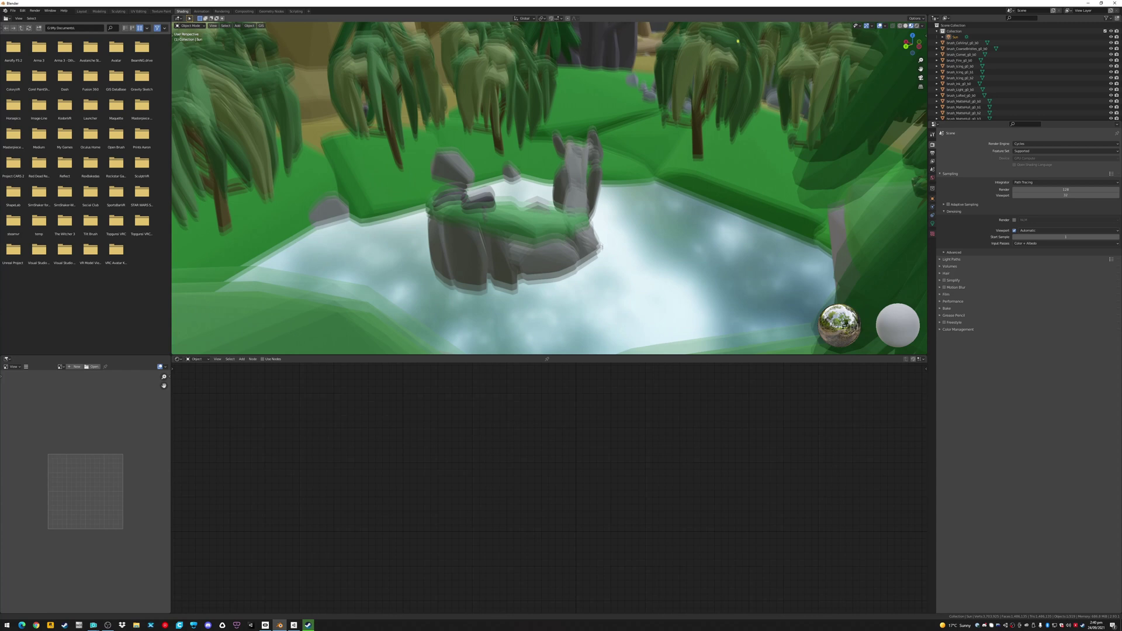
{"action": "middle_click_drag", "start_coordinate": [600, 247], "coordinate": [594, 290]}
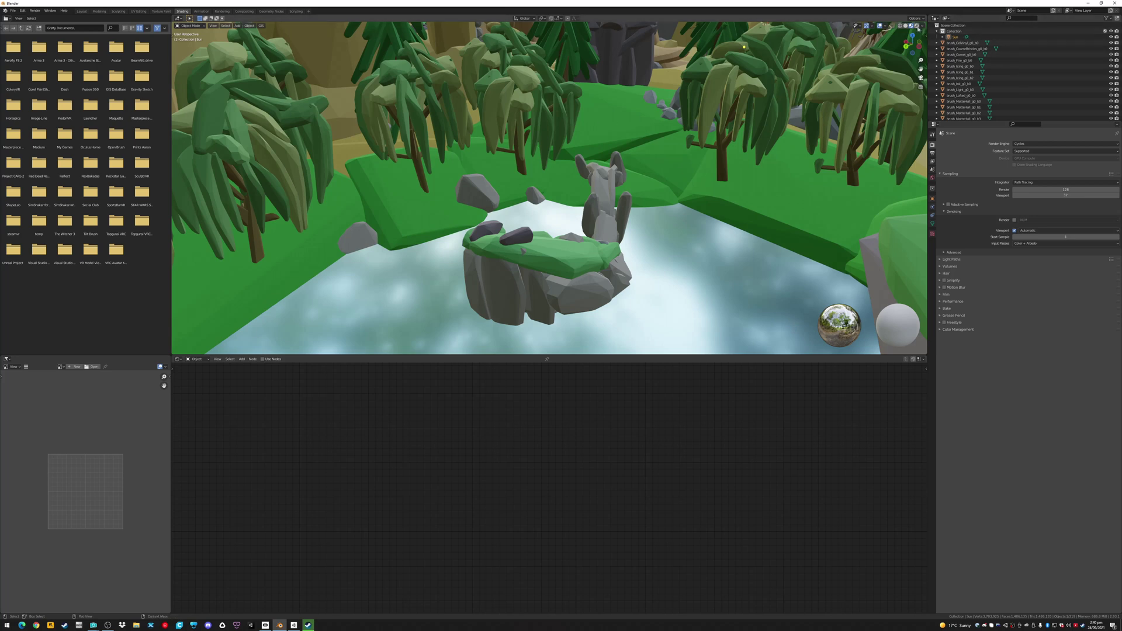
{"action": "left_click", "coordinate": [915, 26]}
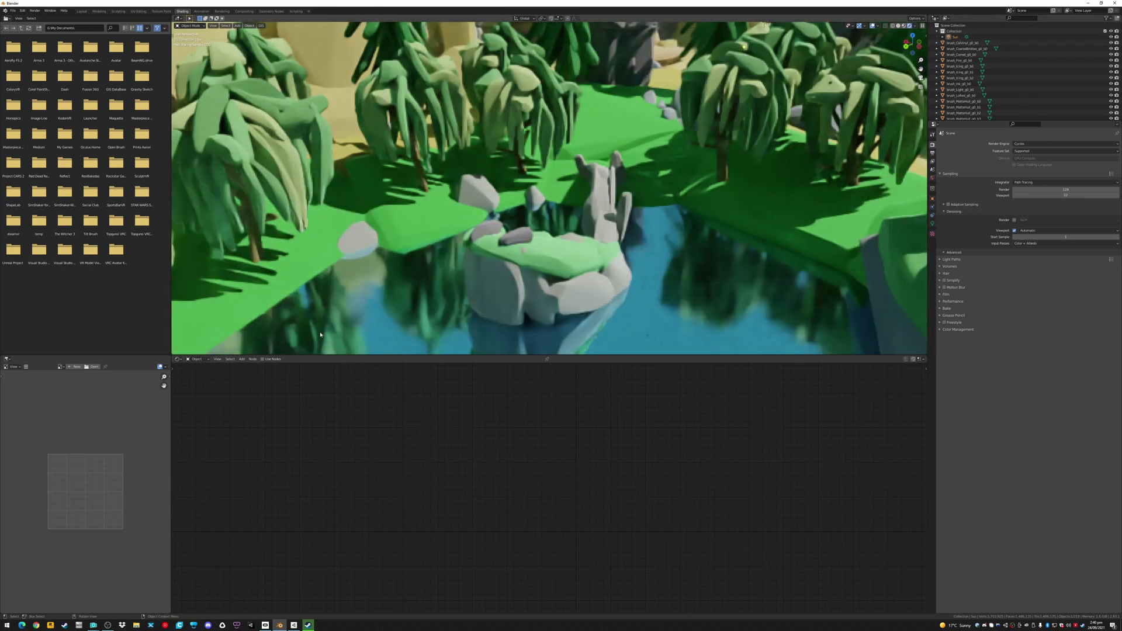
- Try a roughness of 1 on the pond water's ShinyHull material and undo it
{"action": "left_click", "coordinate": [405, 308]}
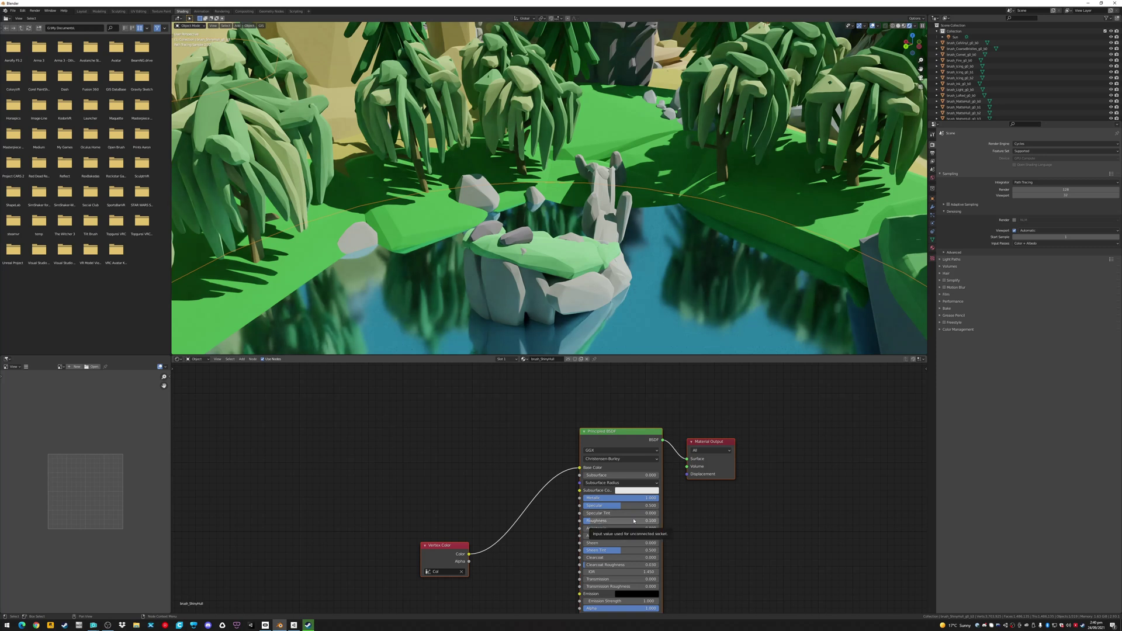
{"action": "left_click", "coordinate": [596, 521]}
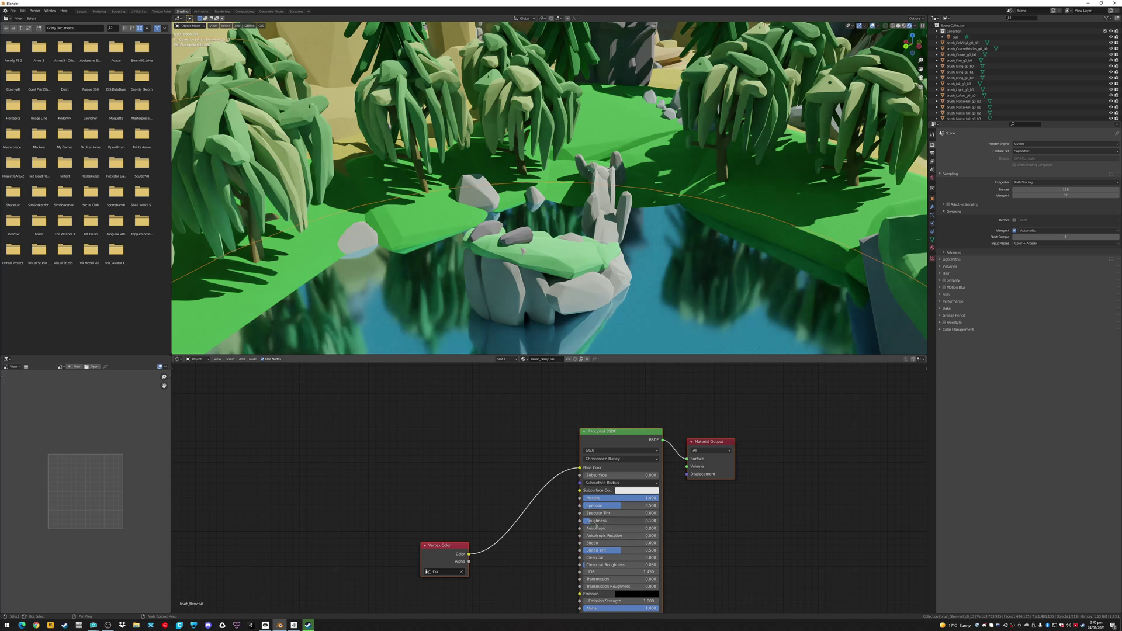
{"action": "type", "text": "1"}
{"action": "key", "text": "Return"}
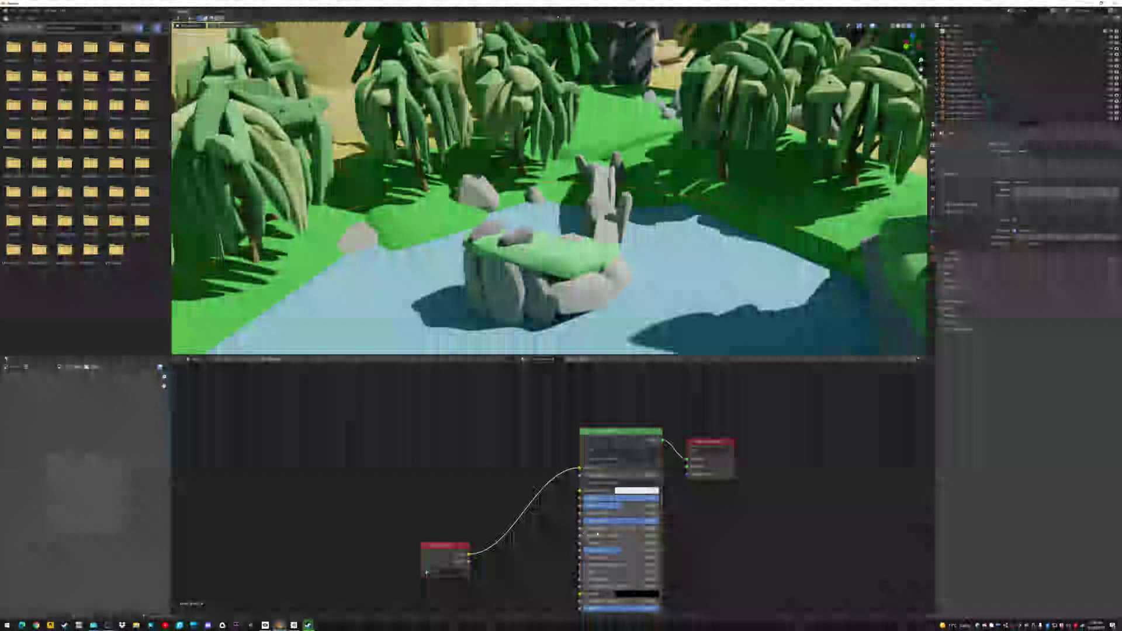
{"action": "key", "text": "ctrl+z"}
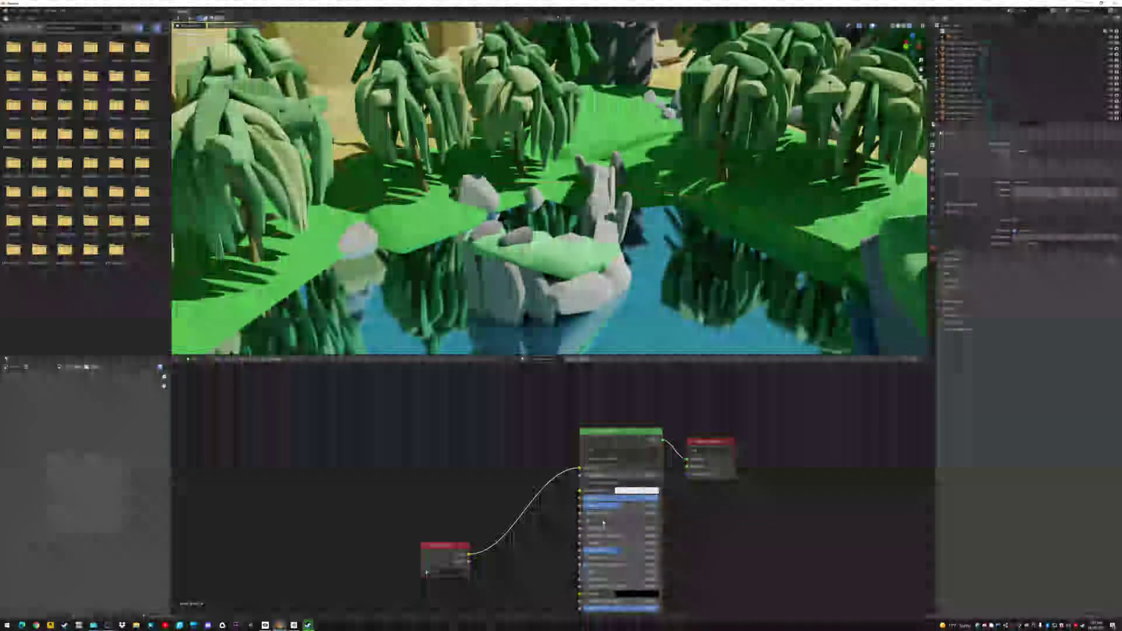
- Try a roughness of 0.2 on the pond water's ShinyHull material
{"action": "left_click_drag", "start_coordinate": [603, 522], "coordinate": [606, 523]}
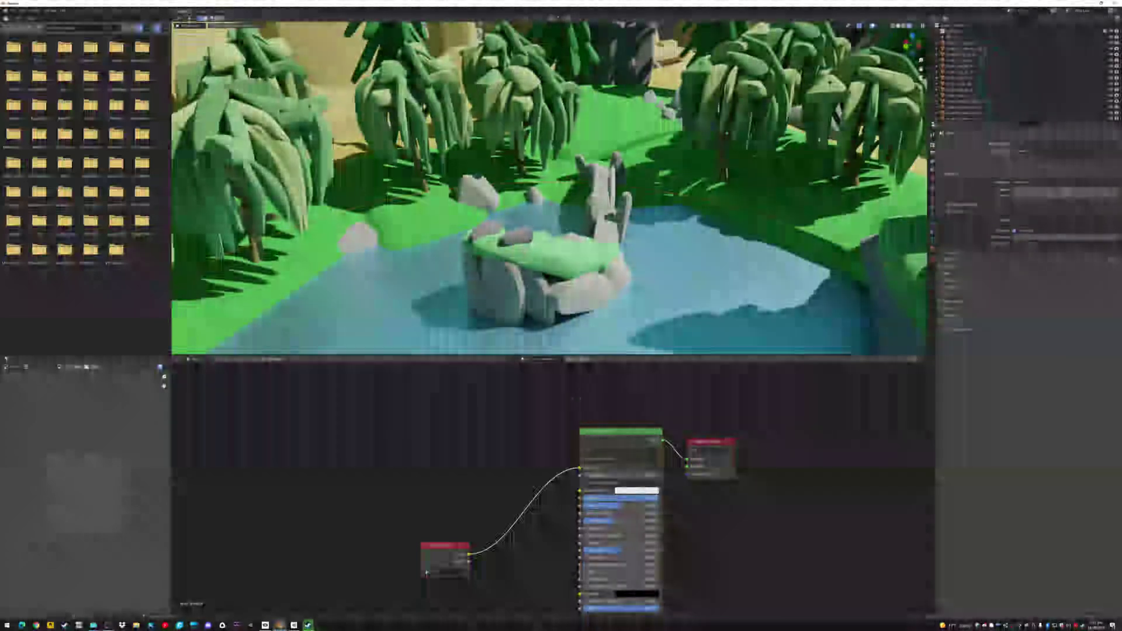
{"action": "left_click", "coordinate": [611, 521]}
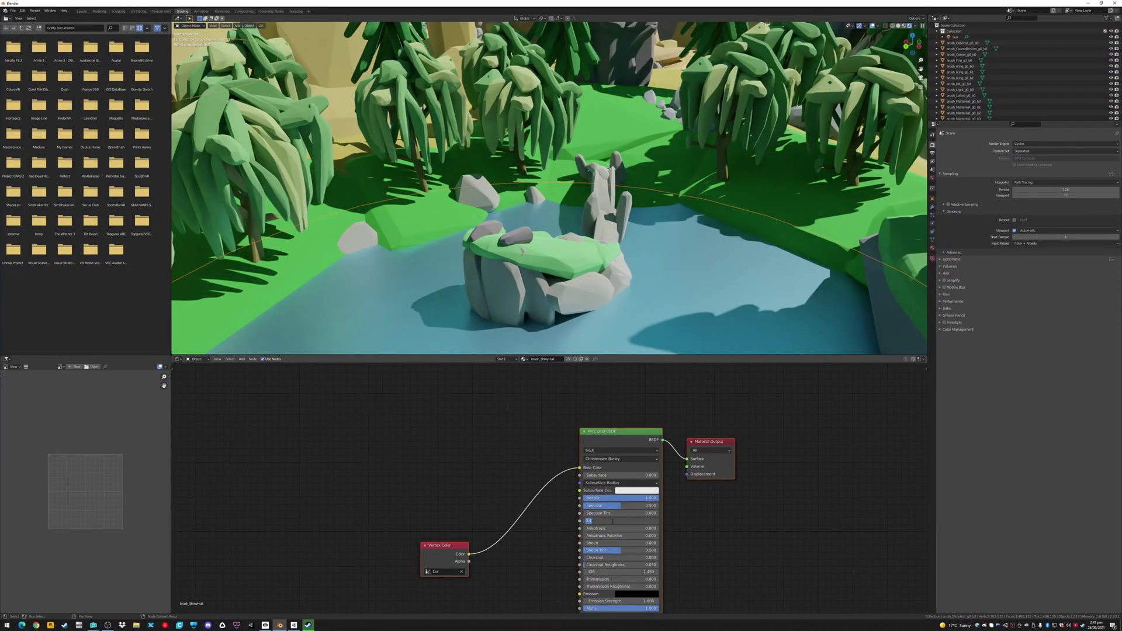
{"action": "type", "text": ".2"}
{"action": "key", "text": "Return"}
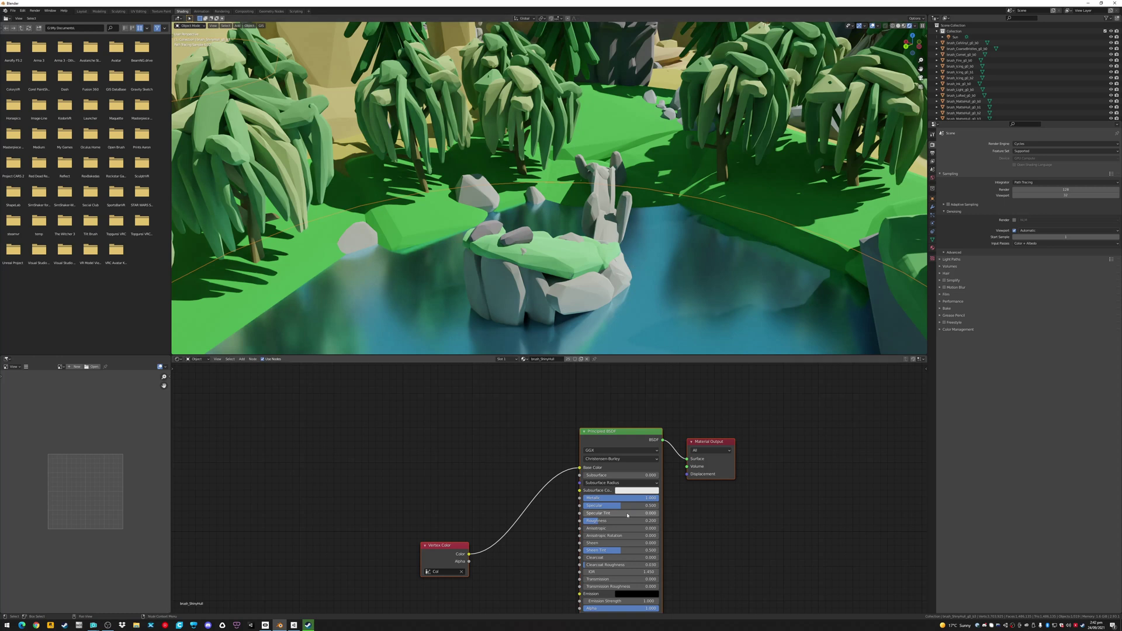
- Set the roughness of the pond water's ShinyHull material to 0.1
{"action": "left_click", "coordinate": [596, 522]}
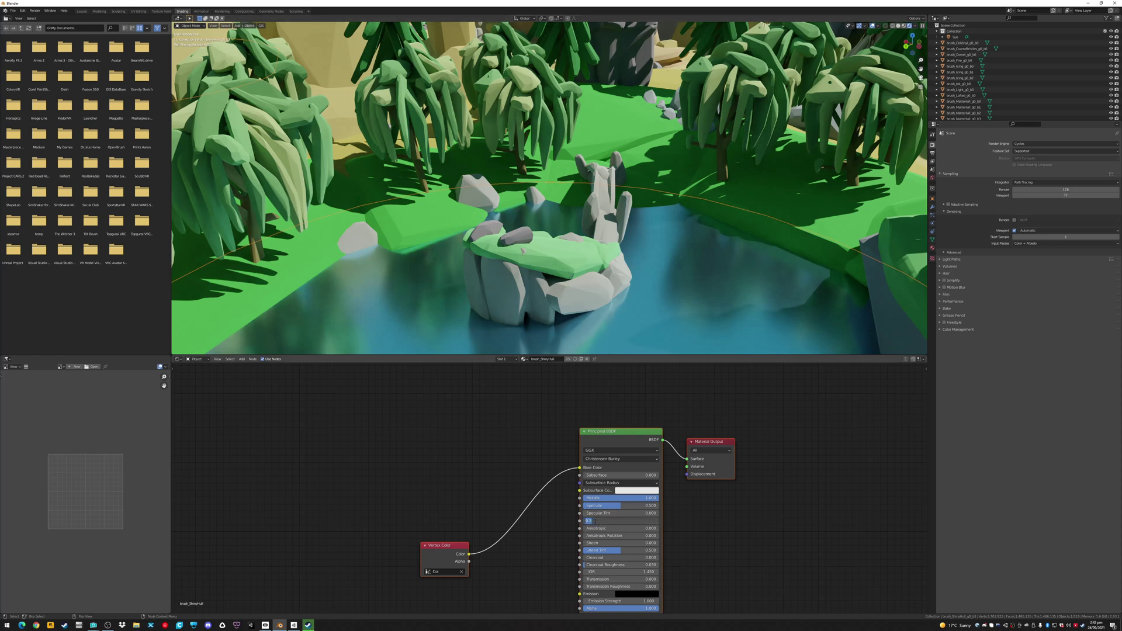
{"action": "key", "text": "BackSpace"}
{"action": "type", "text": "0.1"}
{"action": "key", "text": "Return"}
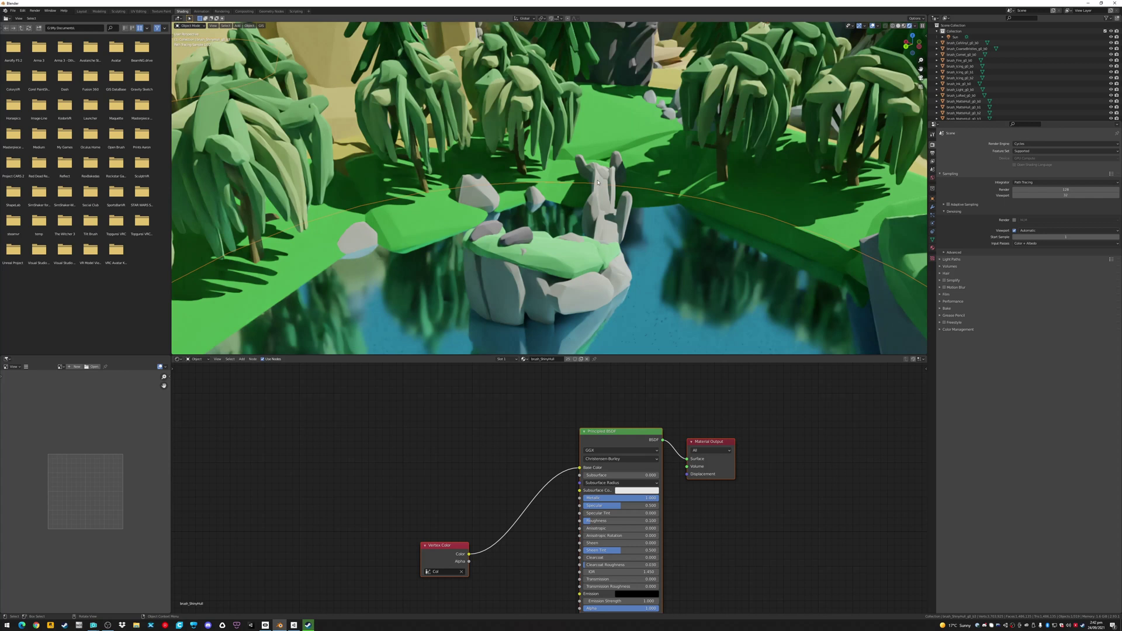
- Frame the desert town with the Cactus Mine and Saloon at ground level, using material preview to navigate, and preview it in rendered shading
{"action": "left_click", "coordinate": [597, 182]}
{"action": "key", "text": "KP_Decimal"}
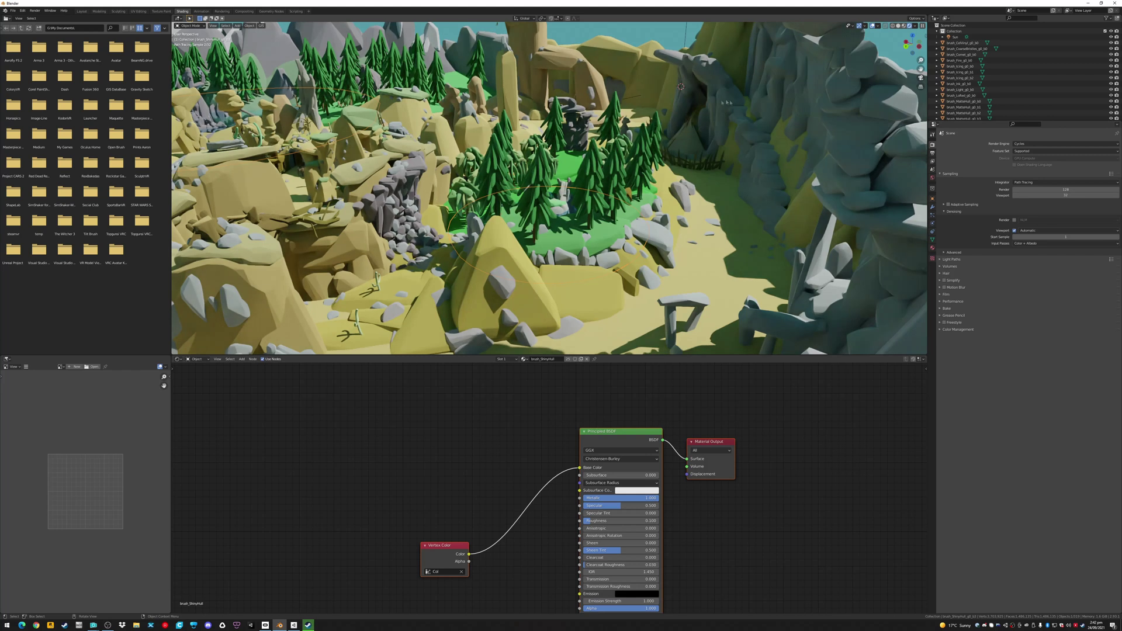
{"action": "left_click", "coordinate": [904, 27]}
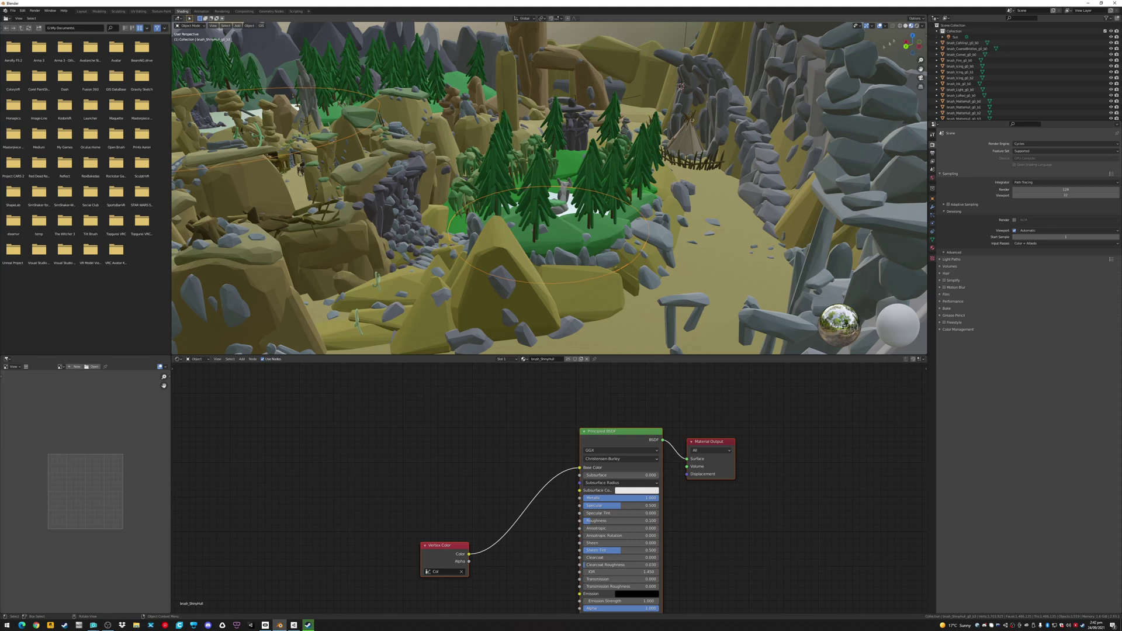
{"action": "middle_click_drag", "start_coordinate": [377, 158], "coordinate": [390, 233]}
{"action": "scroll", "coordinate": [389, 234], "scroll_direction": "up", "scroll_amount": 2}
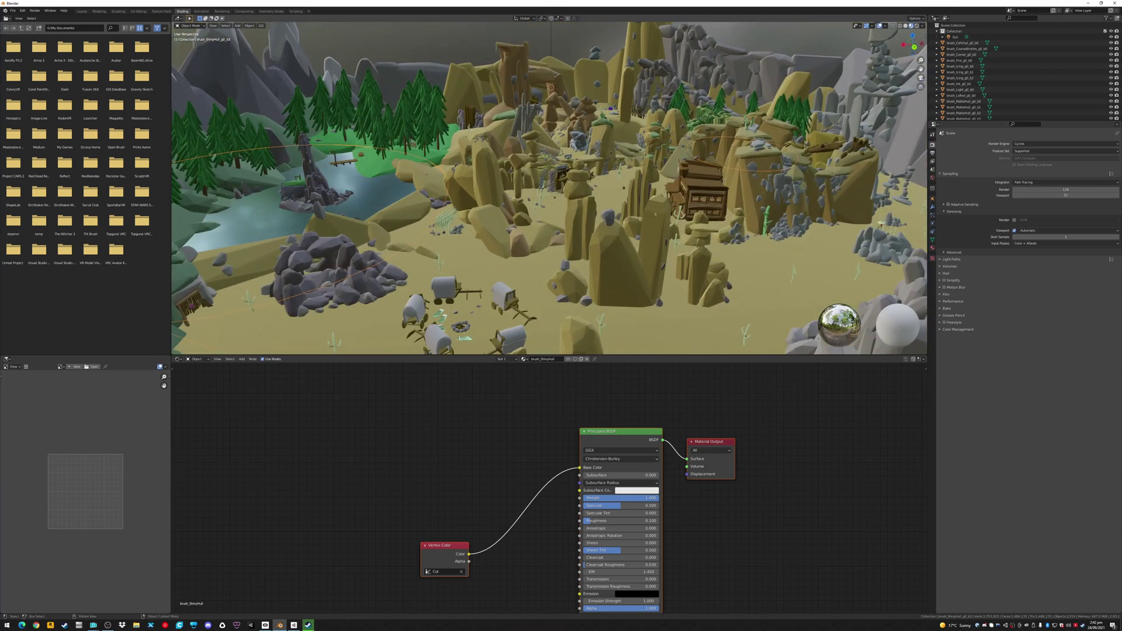
{"action": "middle_click_drag", "start_coordinate": [570, 78], "coordinate": [744, 166]}
{"action": "scroll", "coordinate": [647, 200], "scroll_direction": "up", "scroll_amount": 7}
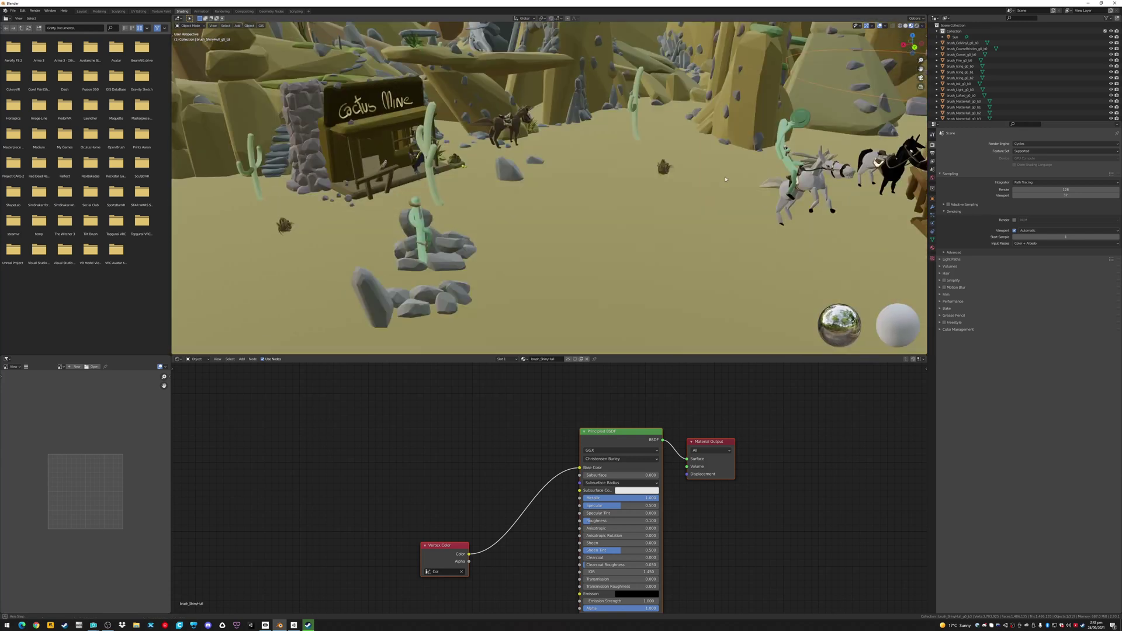
{"action": "middle_click_drag", "start_coordinate": [596, 203], "coordinate": [612, 189]}
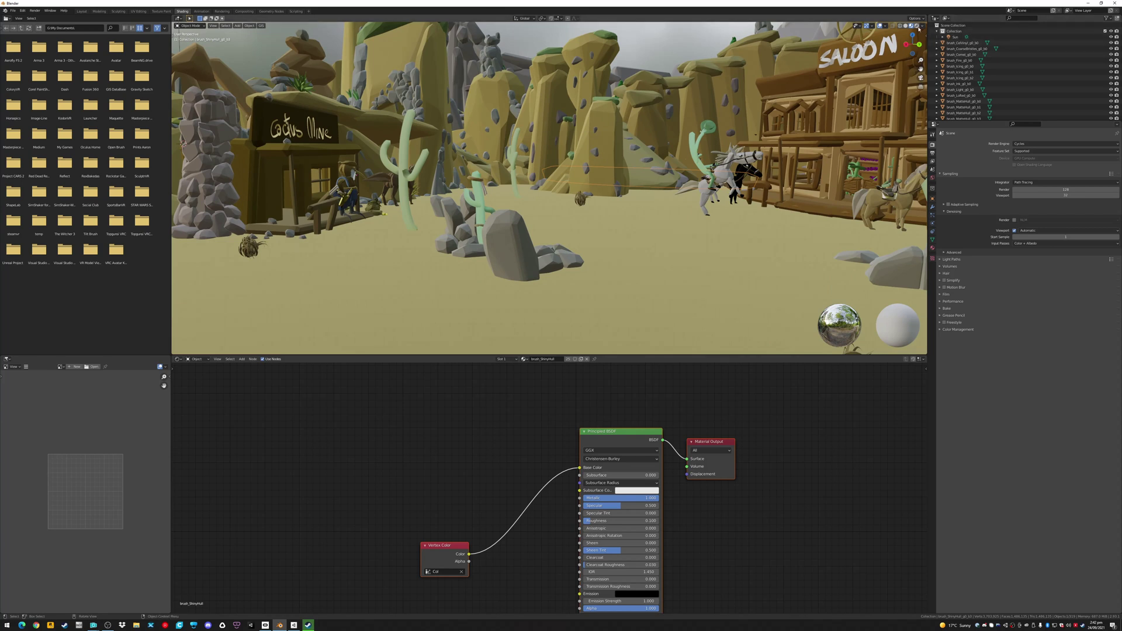
{"action": "left_click", "coordinate": [915, 26]}
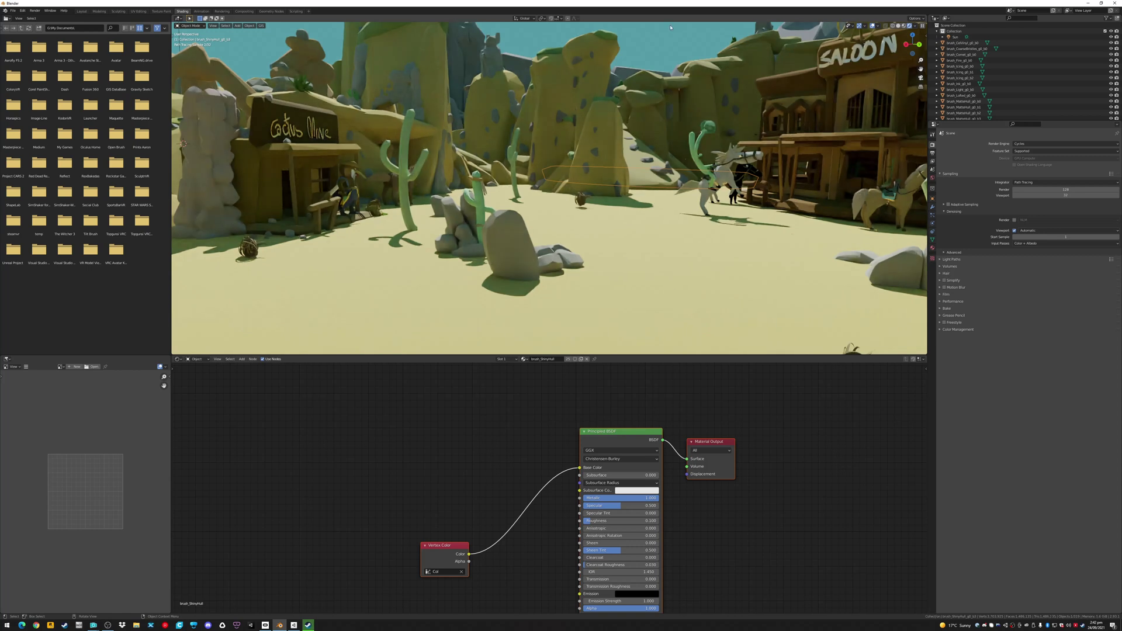
- Deselect all objects and maximize the 3D viewport to examine the rendered desert town
{"action": "key", "text": "alt+a"}
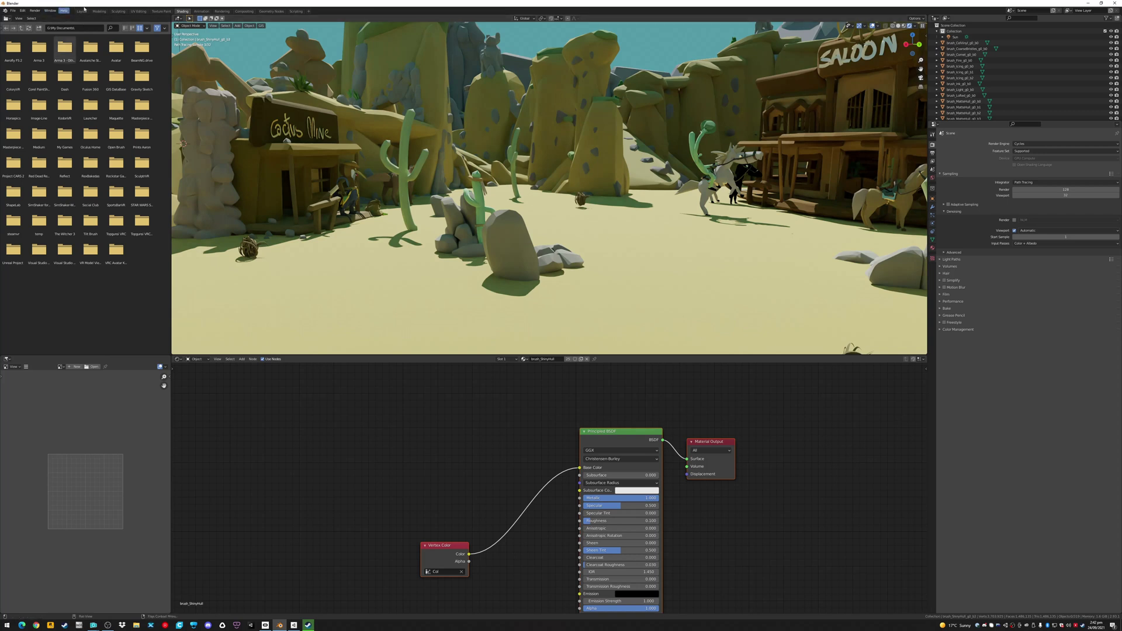
{"action": "right_click", "coordinate": [263, 22]}
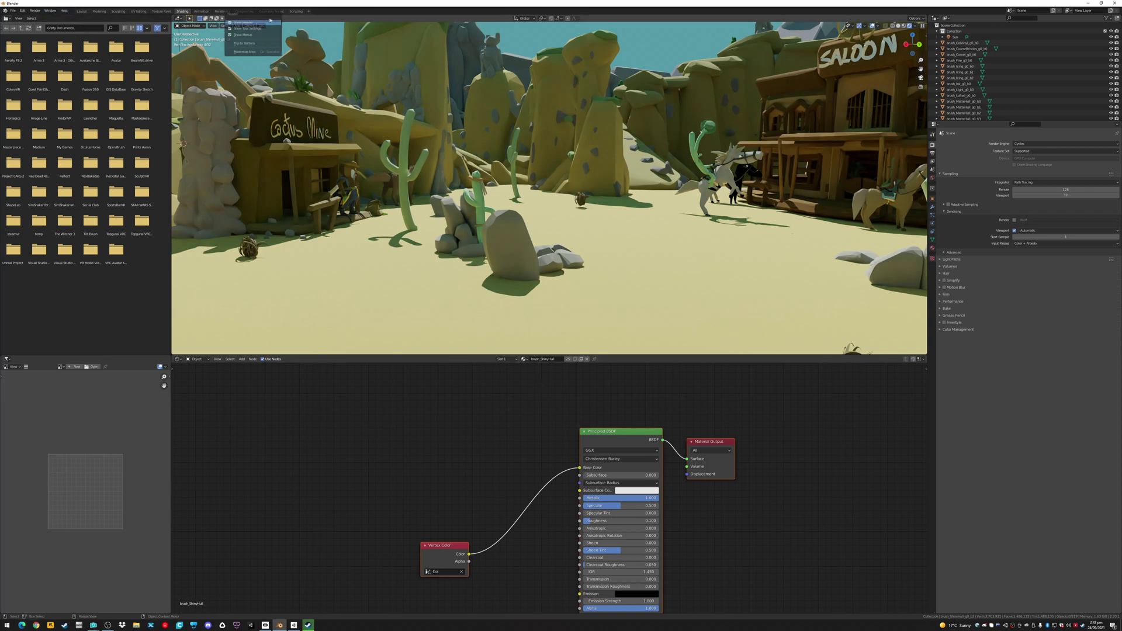
{"action": "left_click", "coordinate": [261, 52]}
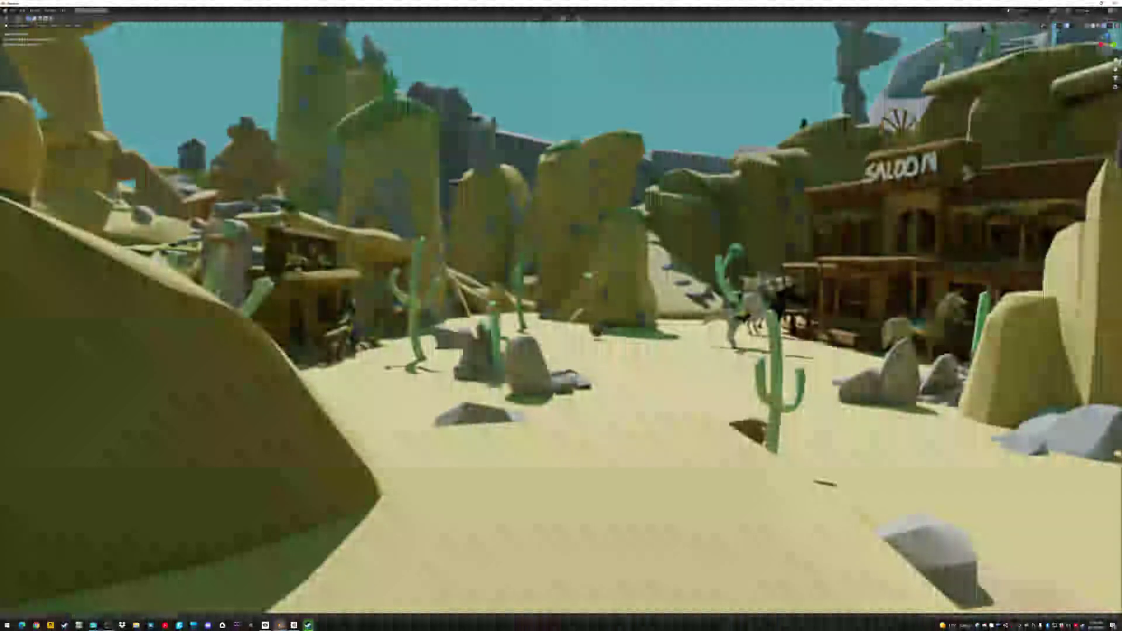
{"action": "left_click", "coordinate": [842, 17]}
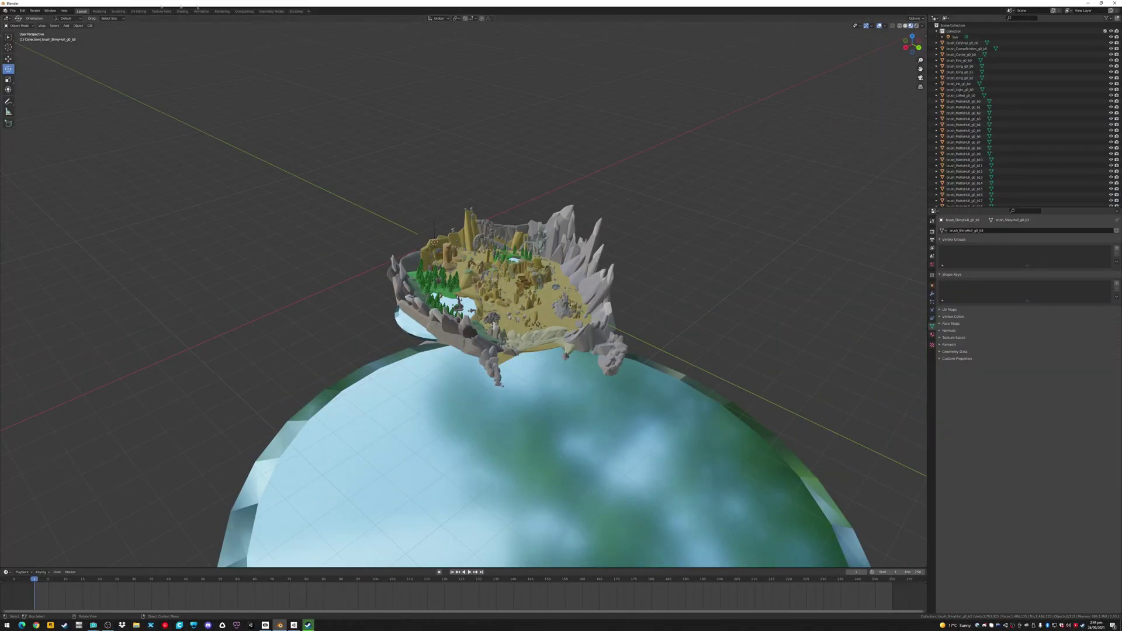
- Return to the Shading workspace and review the World background colour and the Cycles viewport denoising settings
{"action": "left_click", "coordinate": [182, 11]}
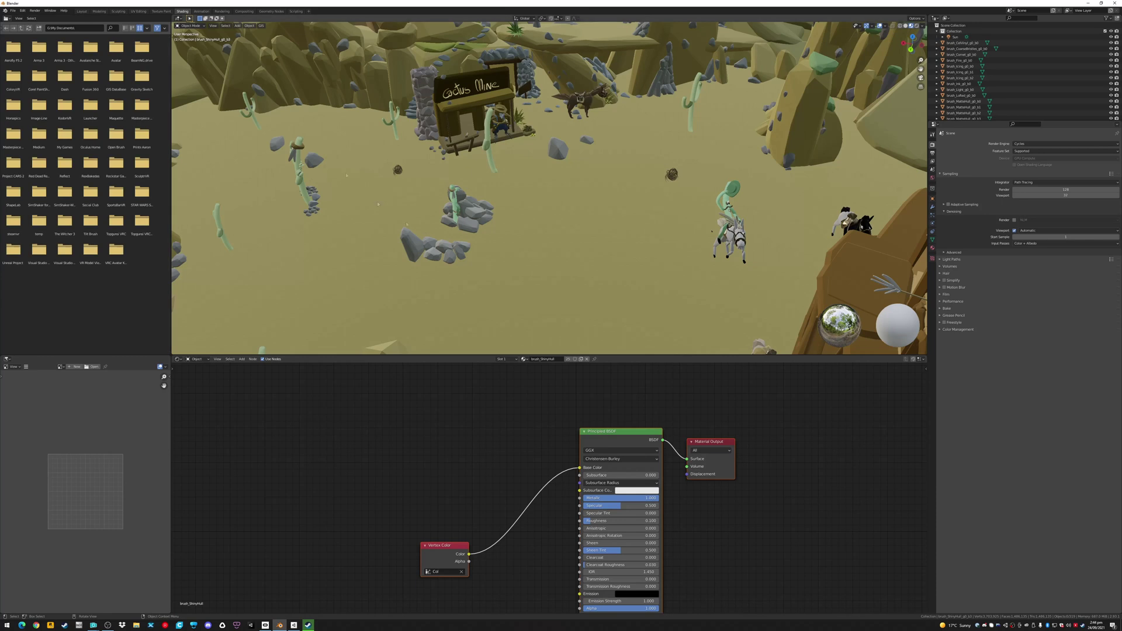
{"action": "left_click", "coordinate": [932, 180]}
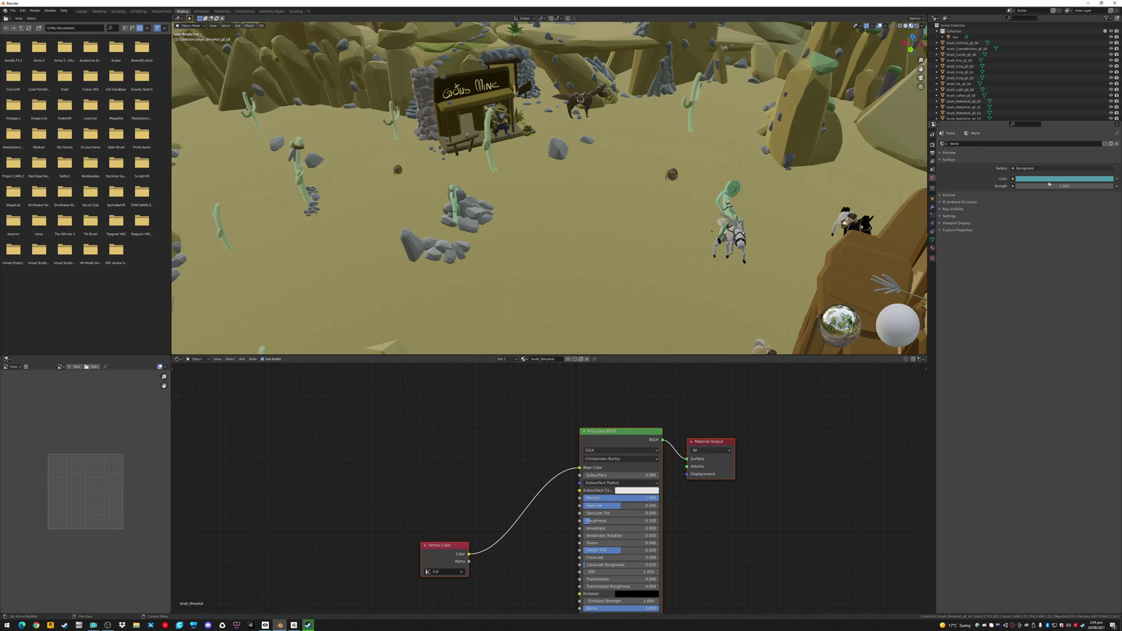
{"action": "left_click", "coordinate": [933, 145]}
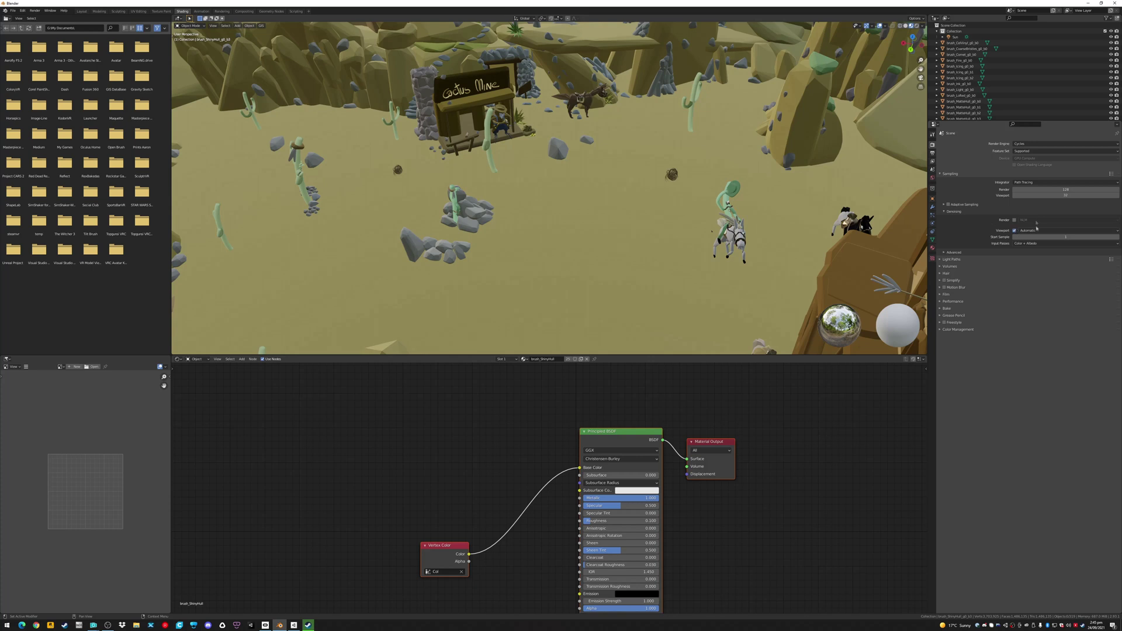
{"action": "left_click", "coordinate": [1015, 231]}
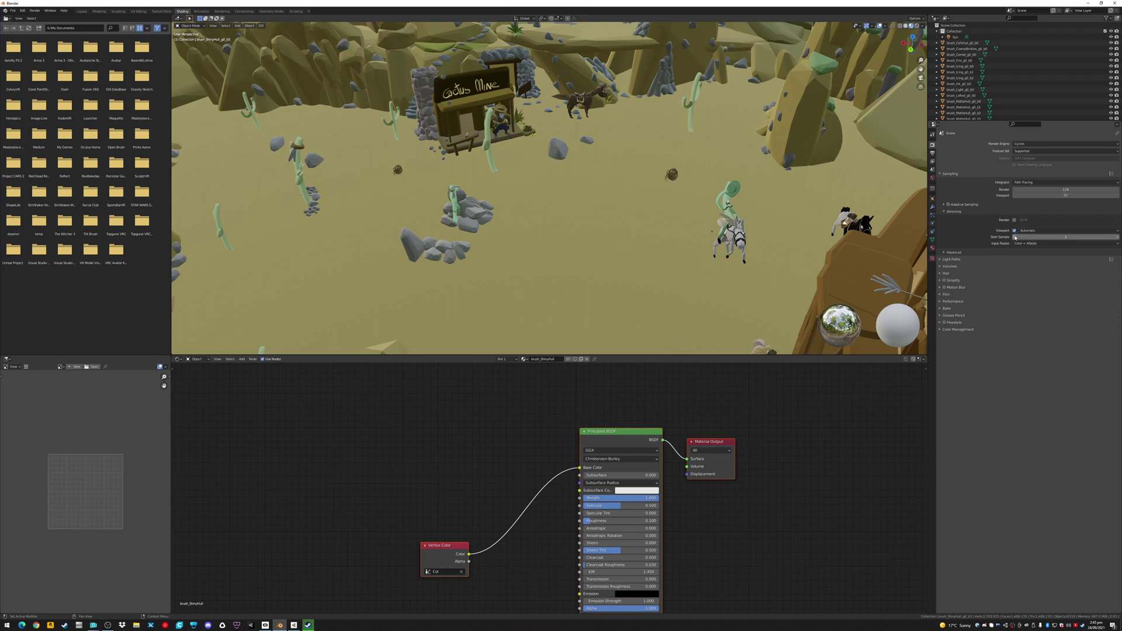